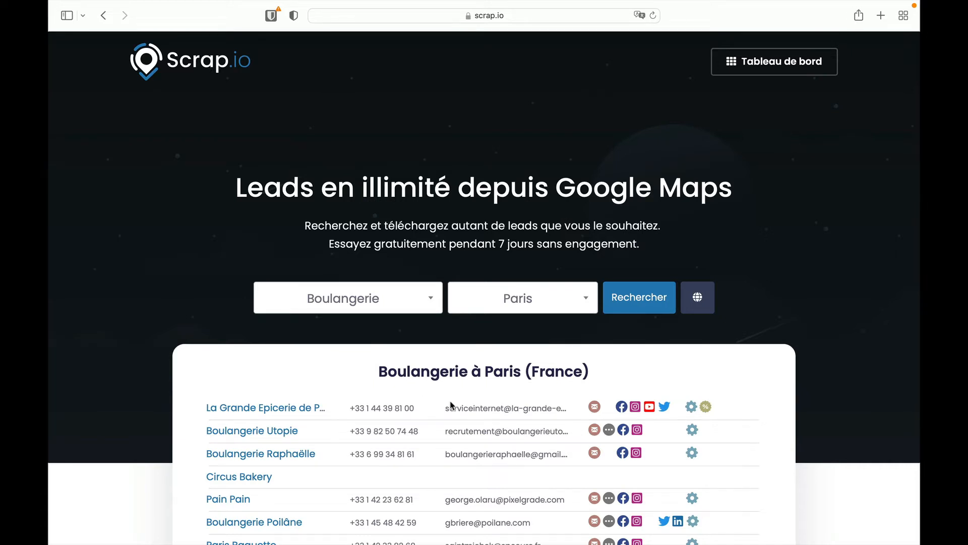
# - Look through the sample bakery leads for Paris and the section beneath them on the home page
pyautogui.scroll(-8, 449, 404)
pyautogui.scroll(3, 450, 405)
pyautogui.scroll(3, 450, 405)
pyautogui.scroll(-10, 537, 335)
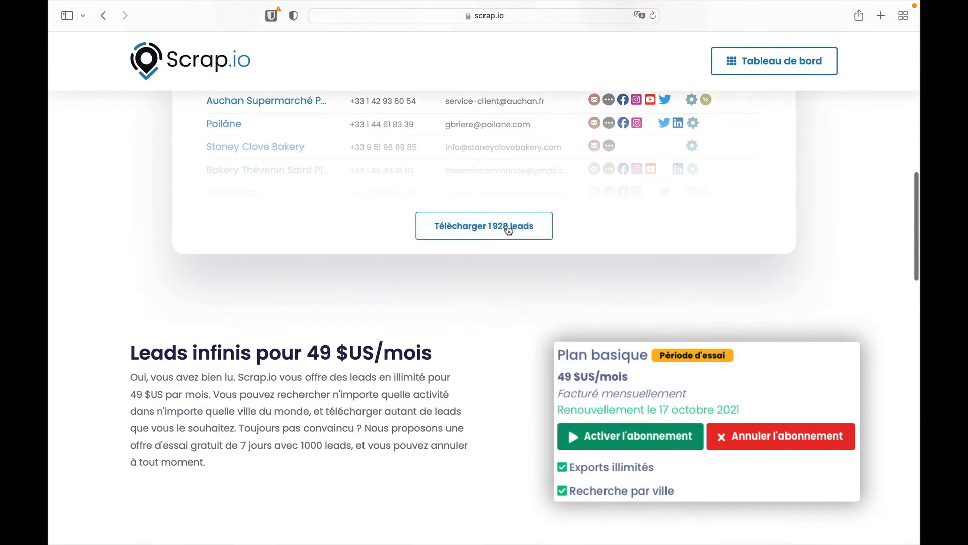
pyautogui.scroll(10, 528, 244)
pyautogui.scroll(-3, 529, 244)
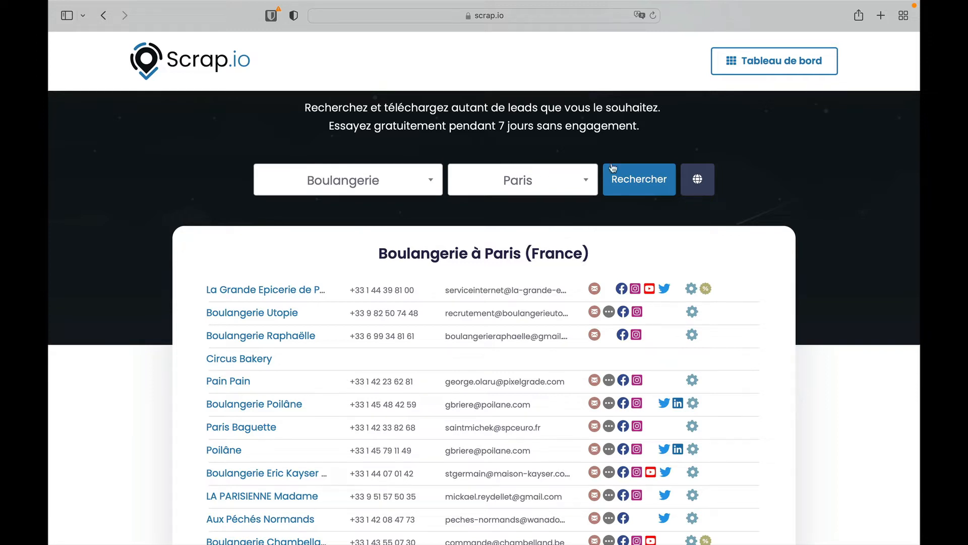
# - Switch the country of the home page lead search to Espagne
pyautogui.click(698, 179)
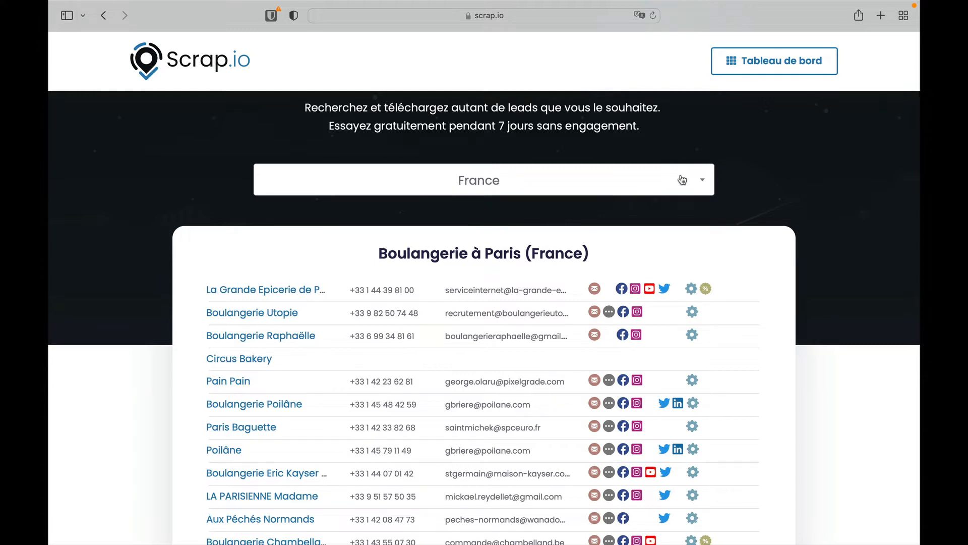
pyautogui.click(682, 180)
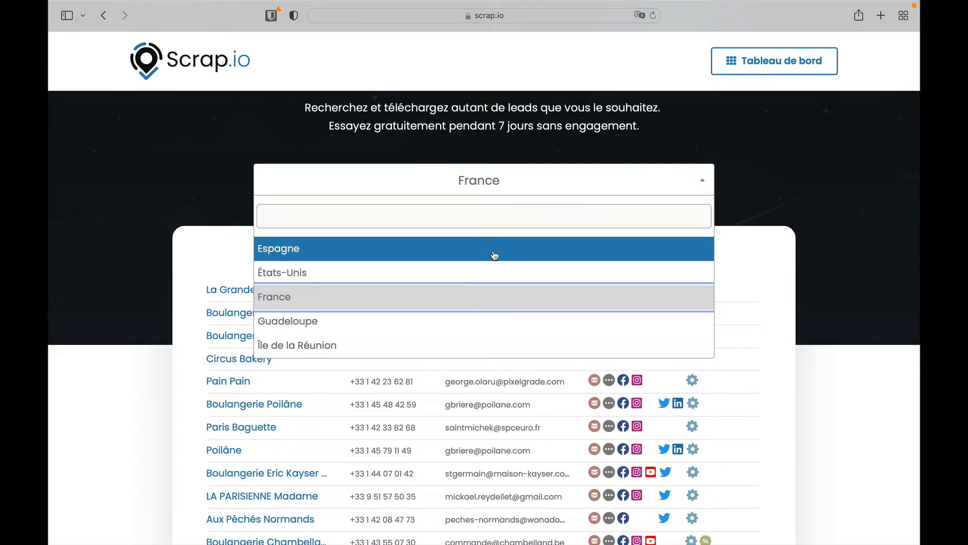
pyautogui.click(494, 255)
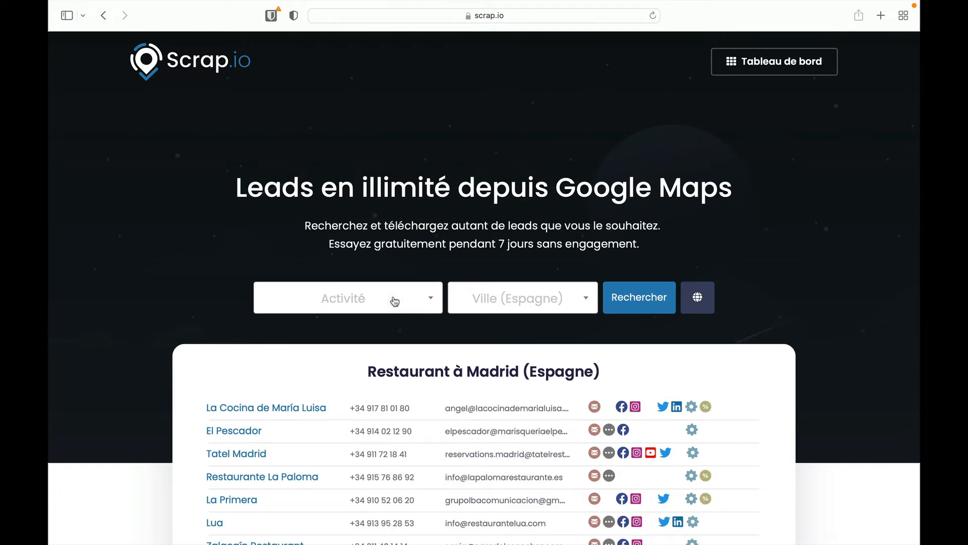
# - Search for leads with the activity Boulangerie in the city of Madrid
pyautogui.click(404, 302)
pyautogui.write('boulan')
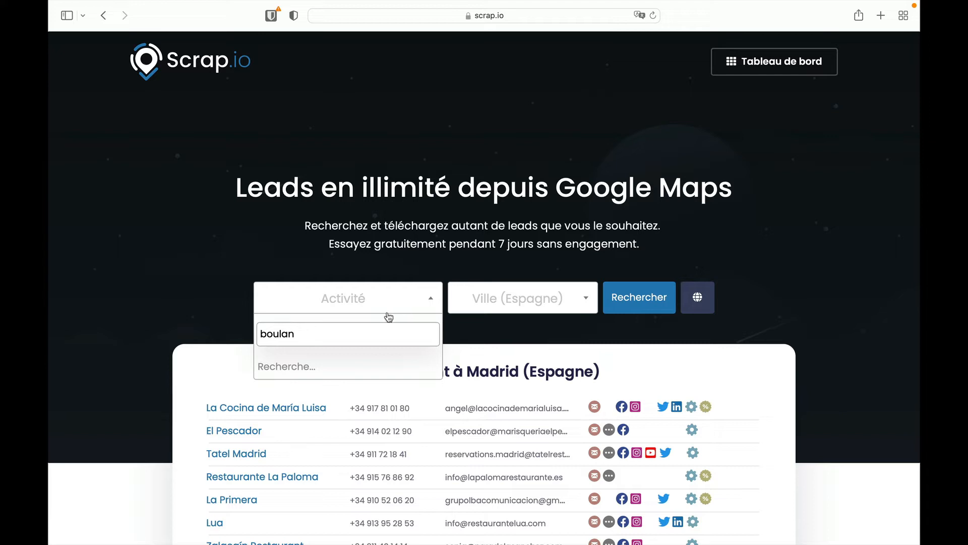
pyautogui.click(335, 368)
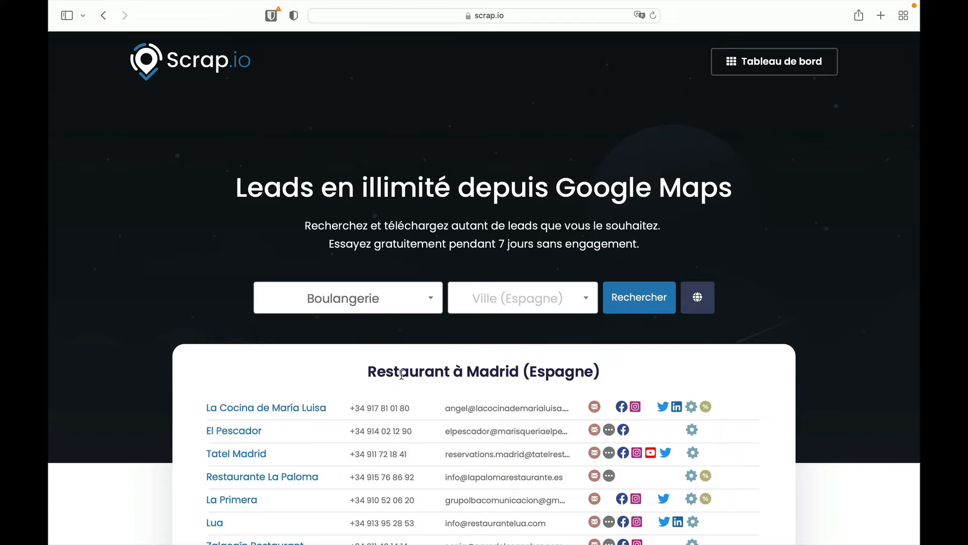
pyautogui.click(498, 313)
pyautogui.write('madr')
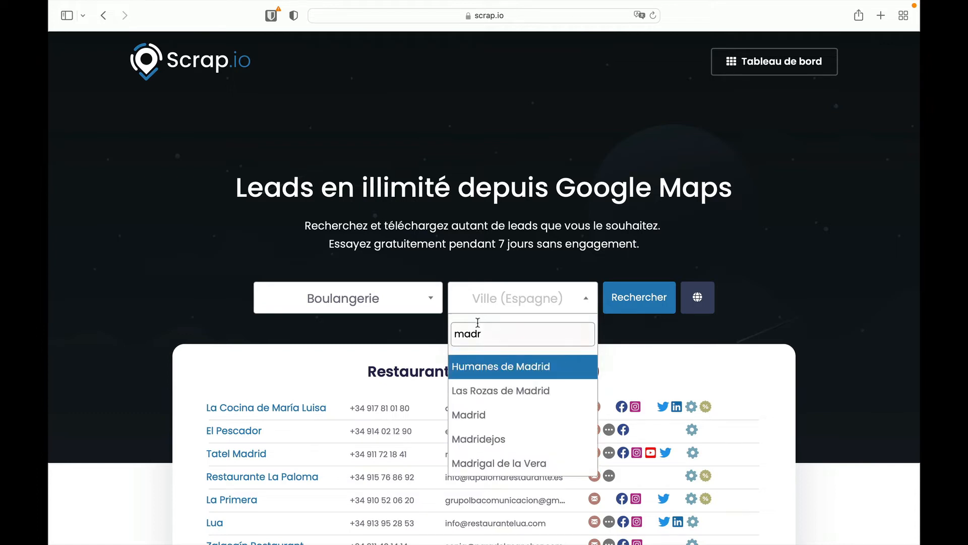
pyautogui.click(479, 414)
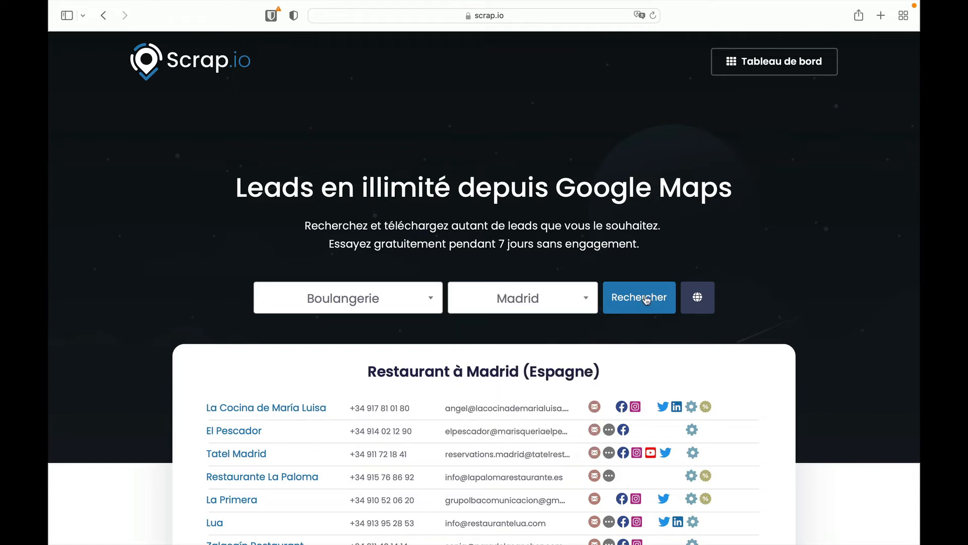
pyautogui.click(646, 300)
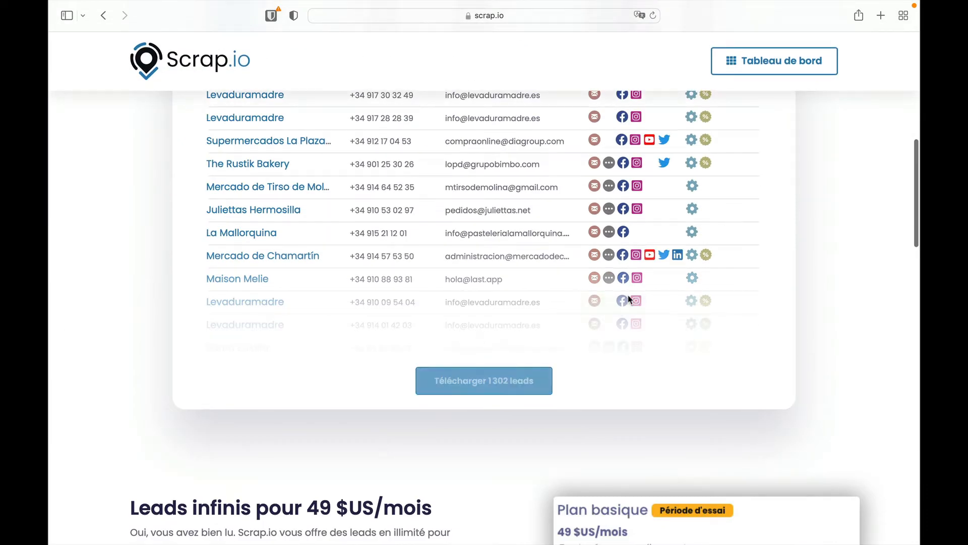
# - Review the list of bakery leads for Madrid down to the download option
pyautogui.scroll(5, 629, 299)
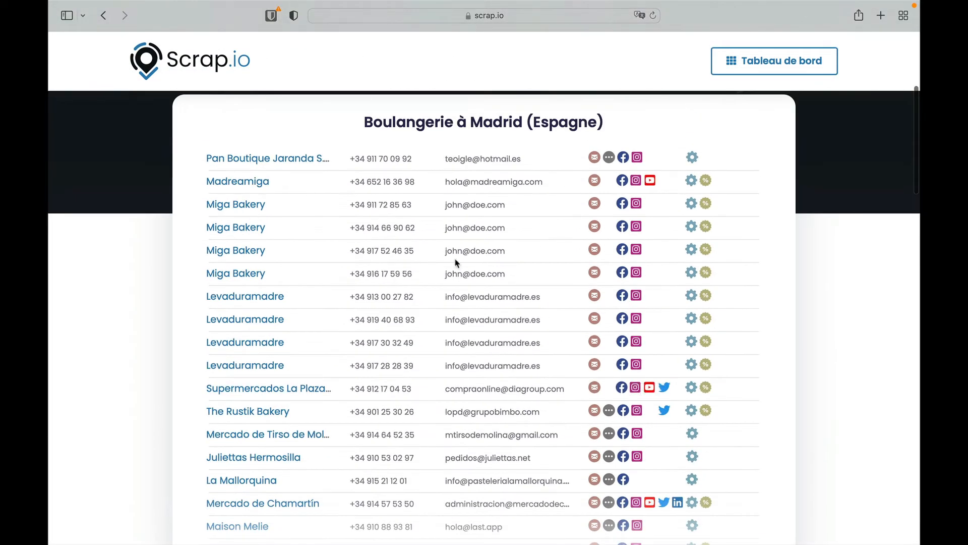
pyautogui.scroll(4, 555, 229)
pyautogui.scroll(-12, 555, 230)
pyautogui.scroll(13, 556, 229)
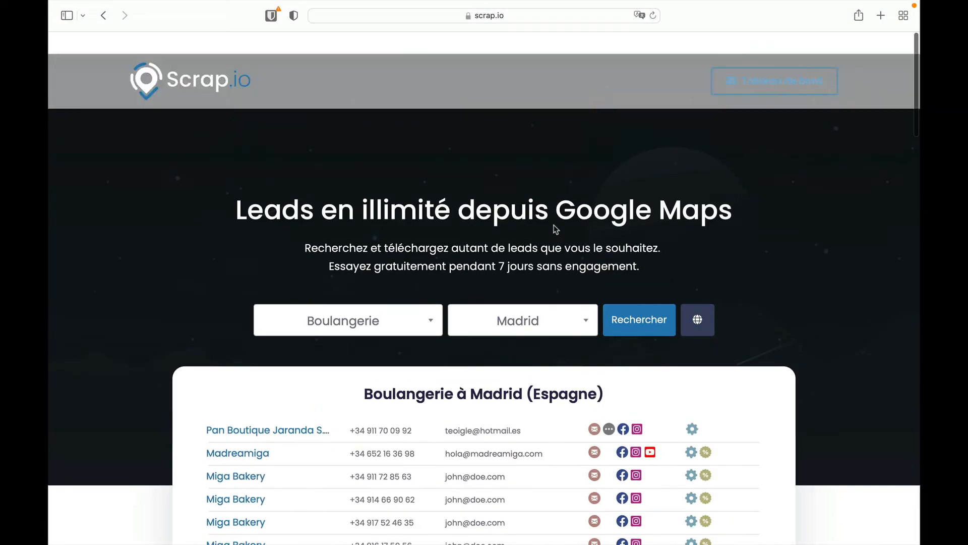
pyautogui.scroll(-12, 556, 229)
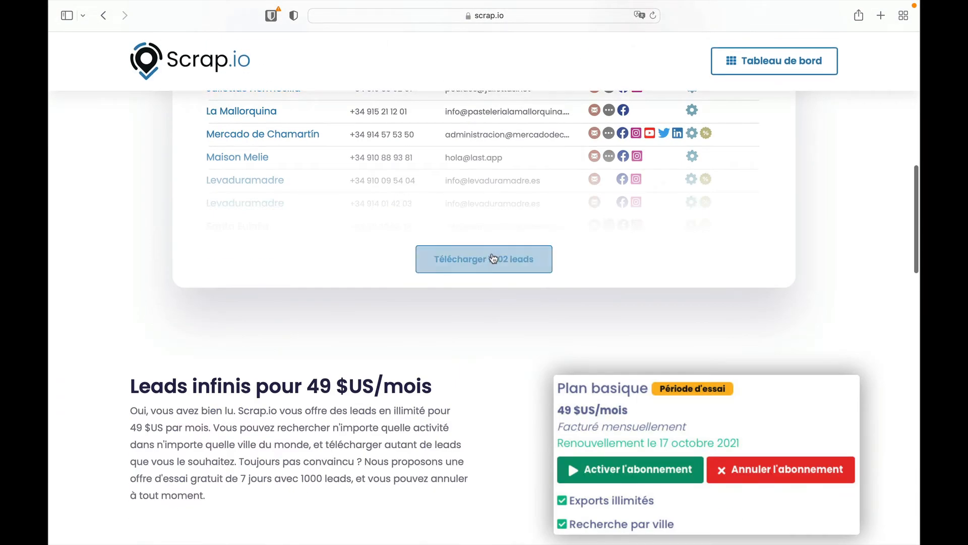
# - Open the dashboard's lead search page and examine the full list of countries available there
pyautogui.click(519, 266)
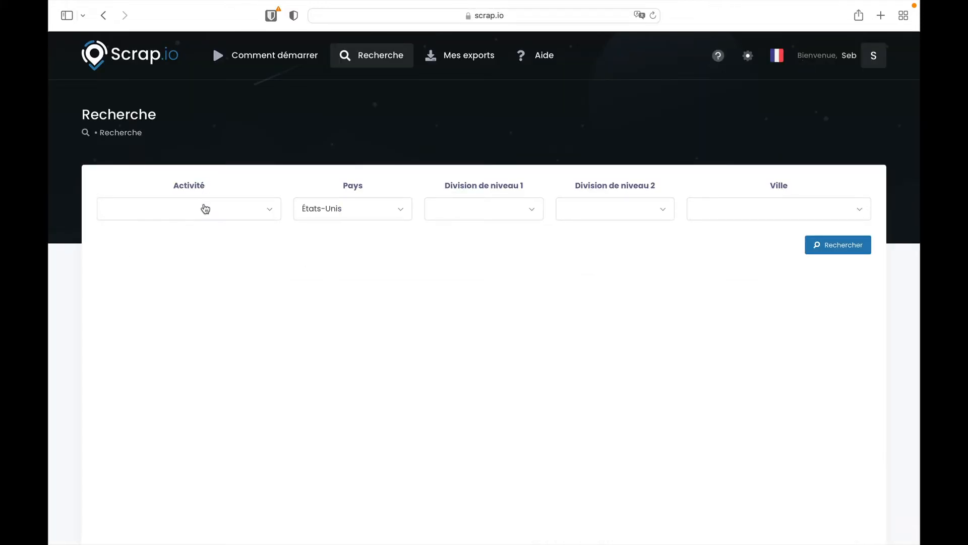
pyautogui.click(356, 209)
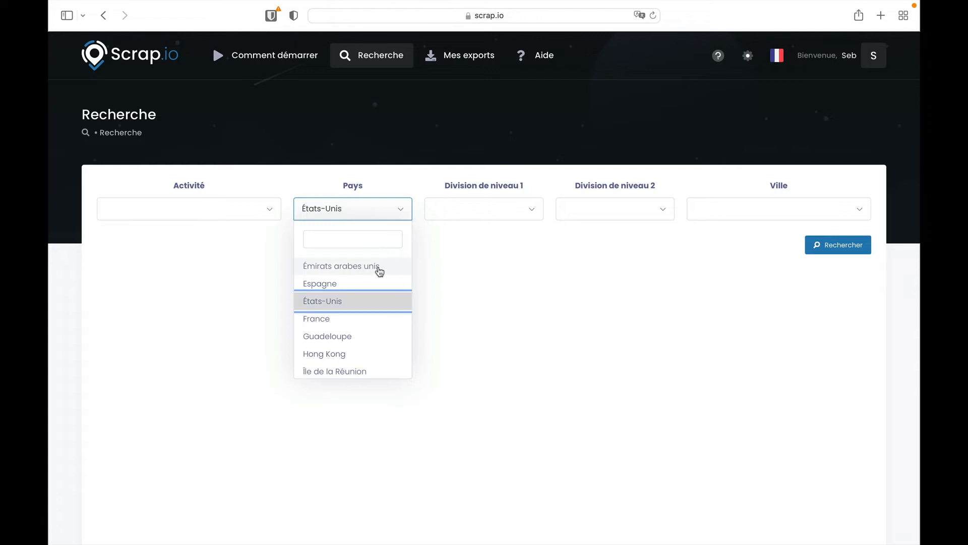
pyautogui.scroll(10, 379, 270)
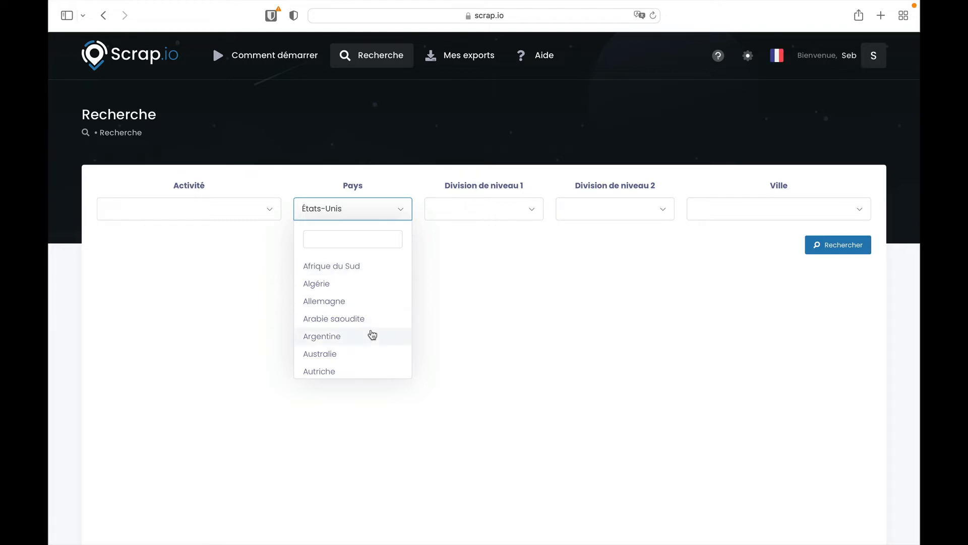
pyautogui.scroll(-15, 372, 335)
pyautogui.scroll(15, 371, 335)
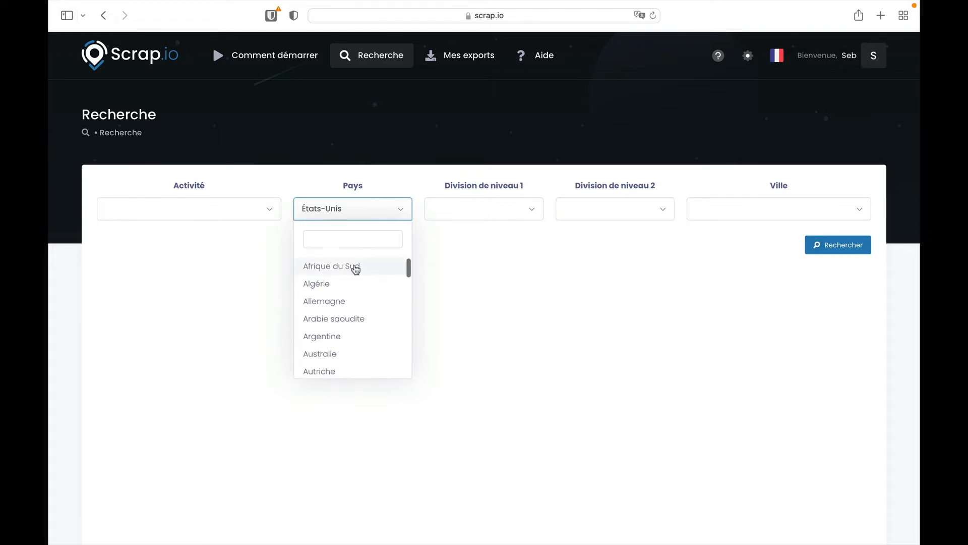
pyautogui.scroll(-10, 348, 288)
pyautogui.scroll(5, 348, 291)
pyautogui.scroll(4, 348, 292)
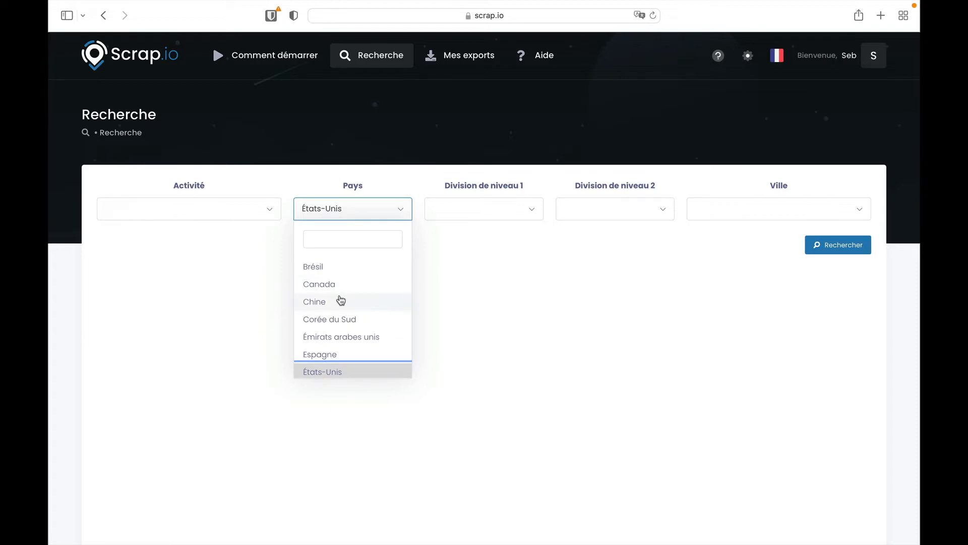
pyautogui.scroll(-3, 338, 308)
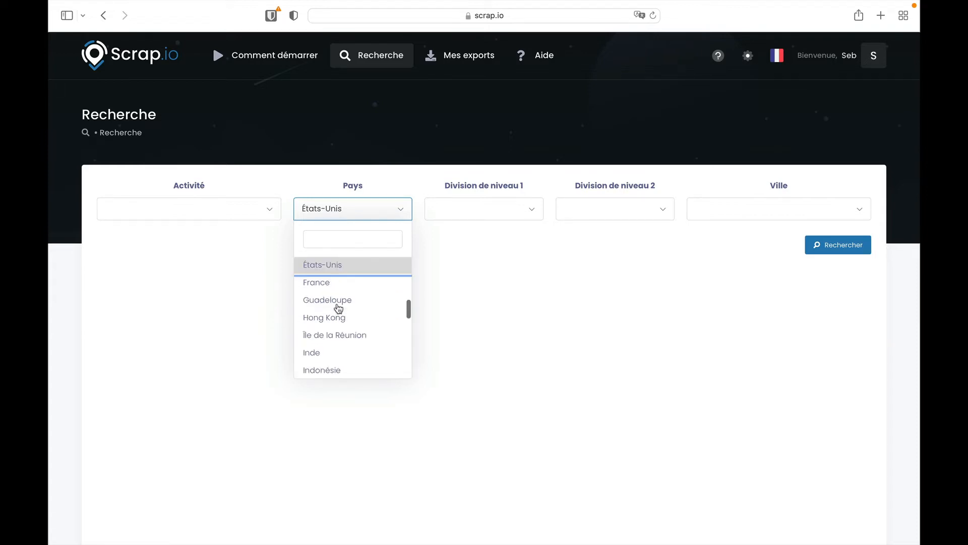
pyautogui.scroll(-2, 321, 336)
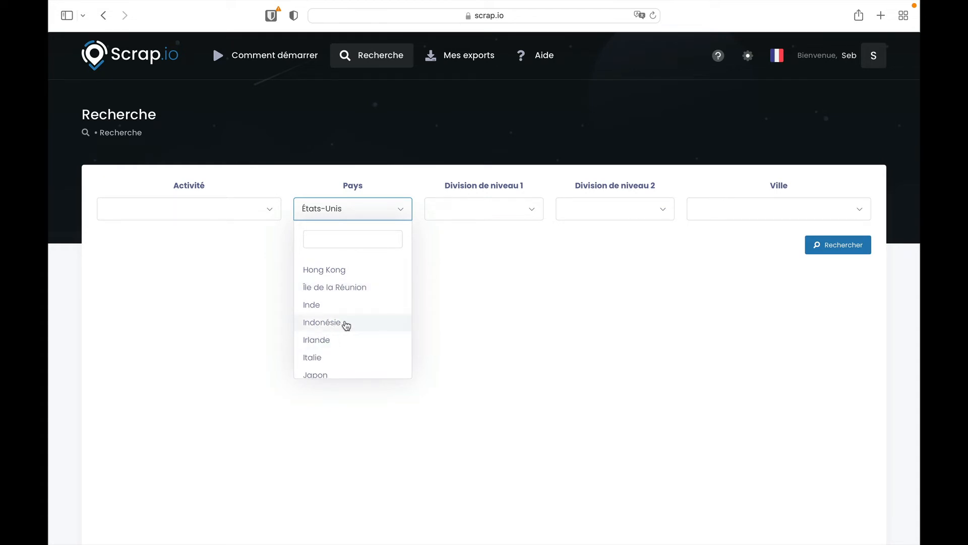
pyautogui.scroll(-4, 346, 325)
pyautogui.scroll(-2, 346, 325)
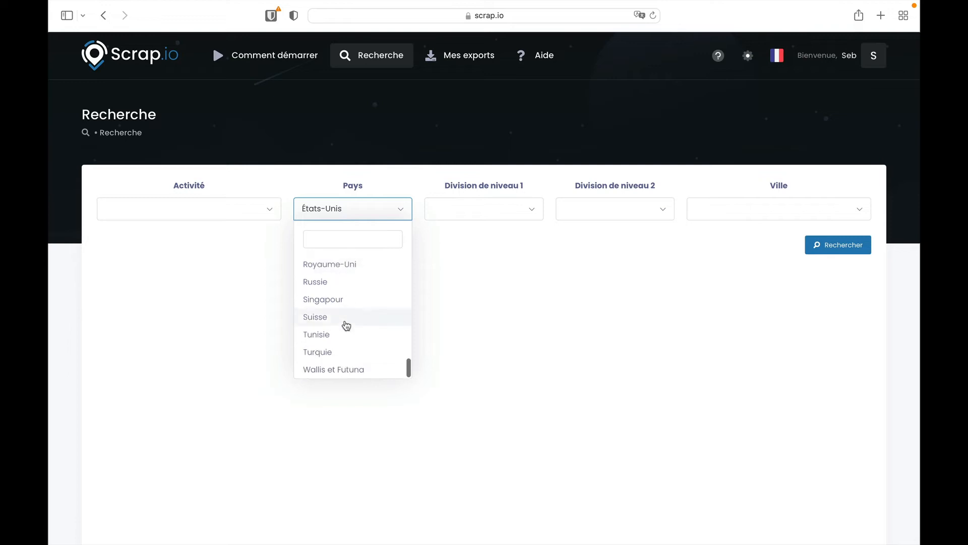
pyautogui.scroll(10, 346, 279)
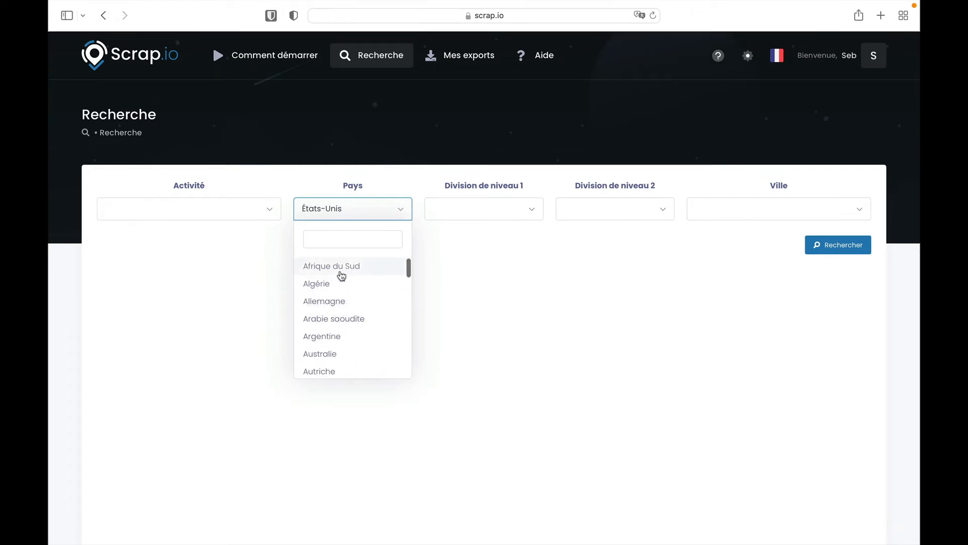
pyautogui.scroll(-1, 345, 316)
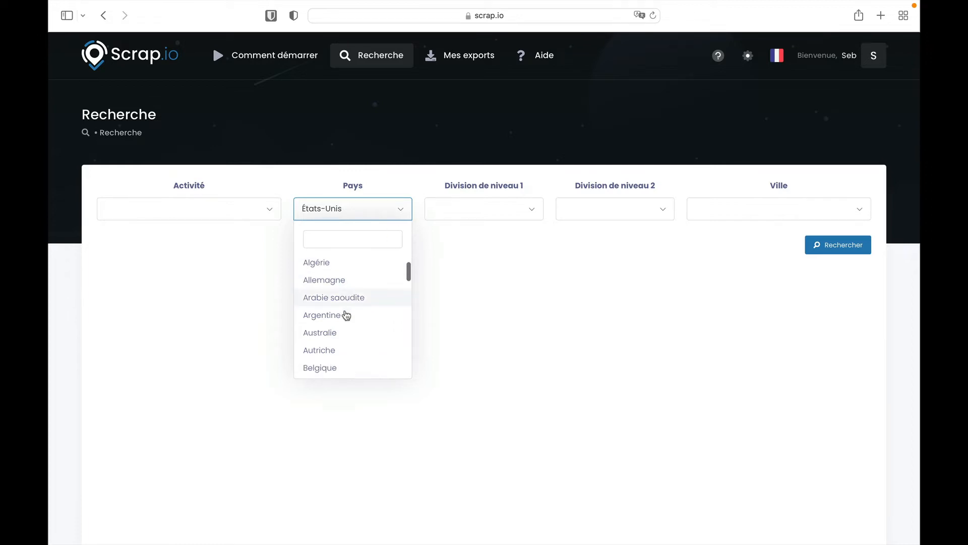
pyautogui.scroll(-2, 348, 289)
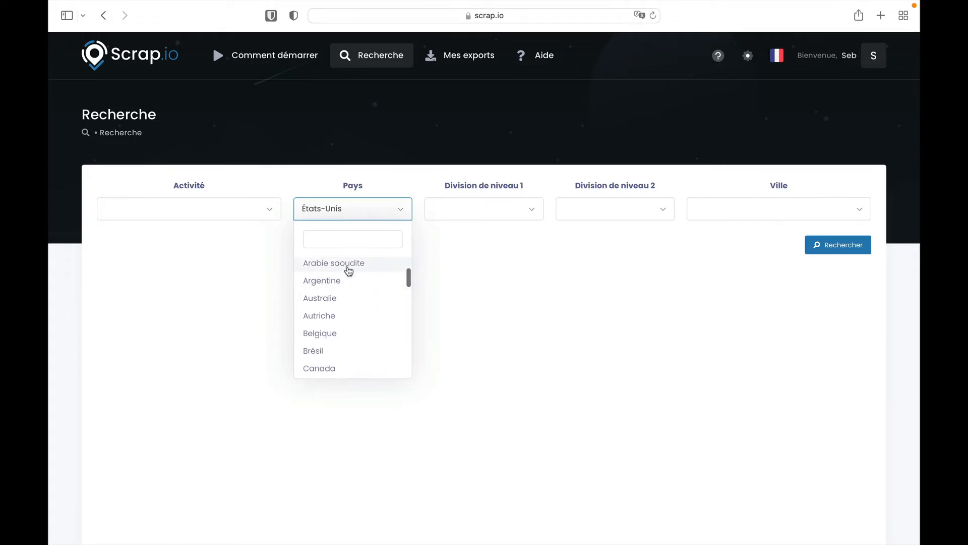
pyautogui.scroll(-6, 333, 317)
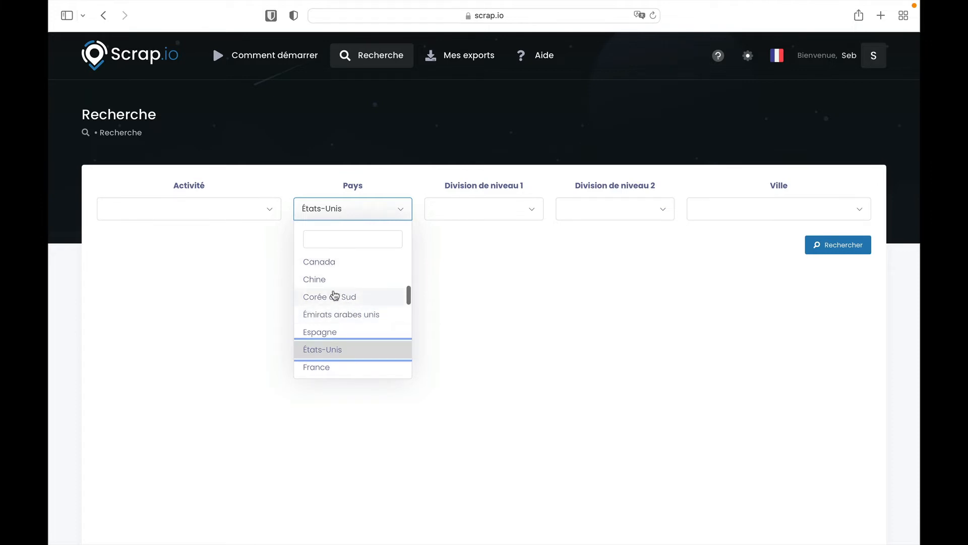
pyautogui.scroll(1, 335, 295)
pyautogui.scroll(-5, 335, 295)
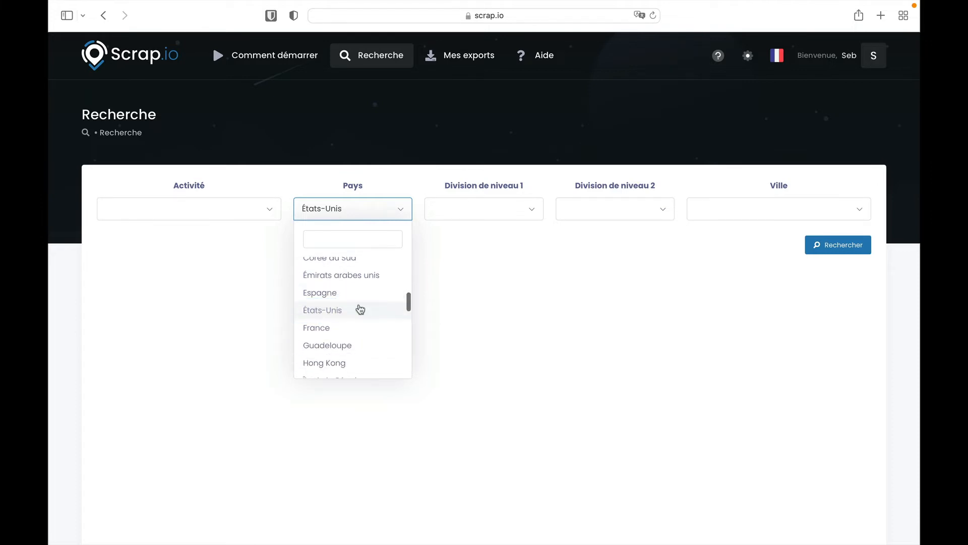
pyautogui.scroll(-5, 360, 308)
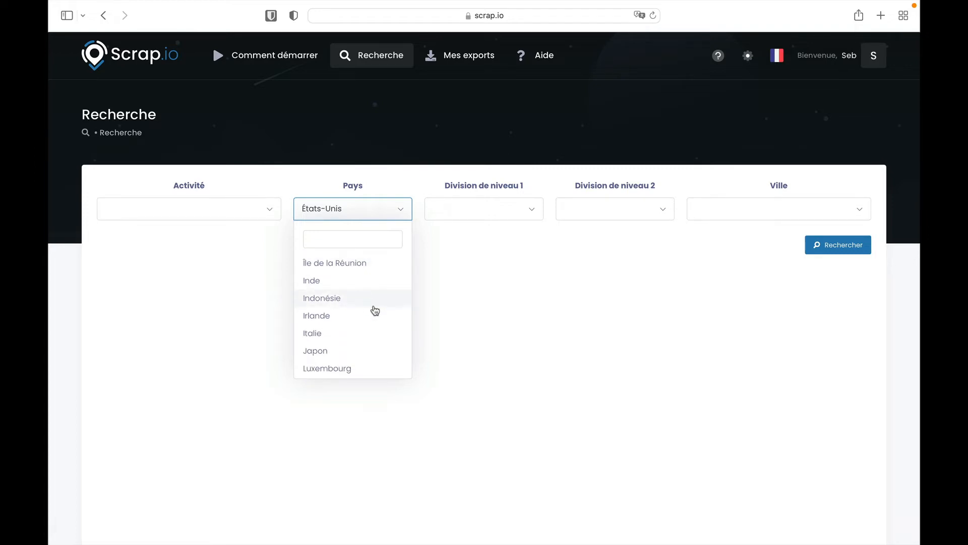
pyautogui.scroll(-1, 339, 331)
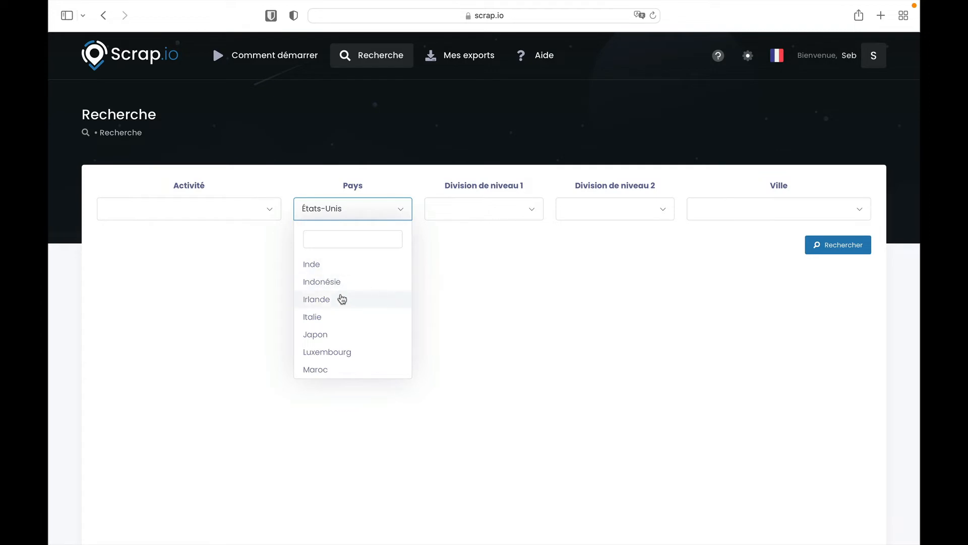
pyautogui.scroll(-5, 336, 335)
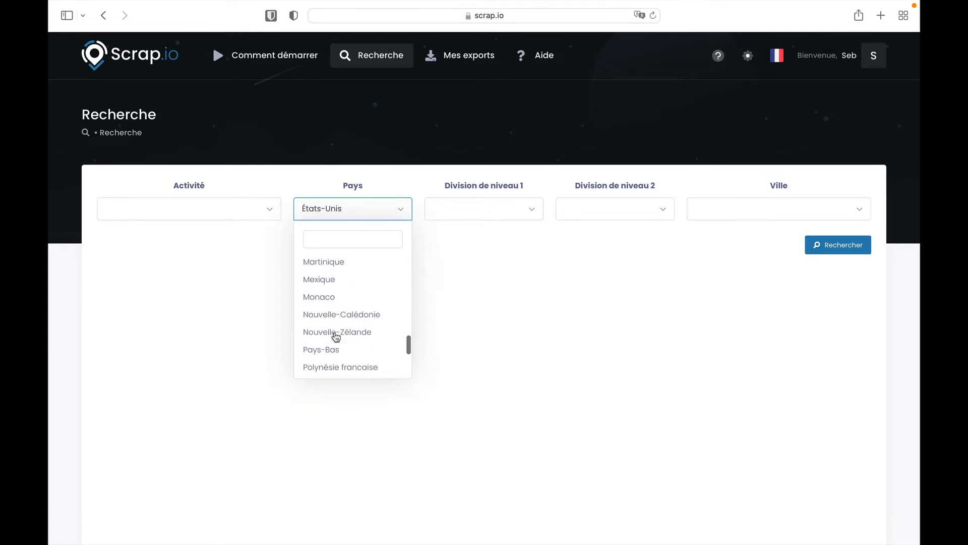
pyautogui.scroll(-2, 359, 300)
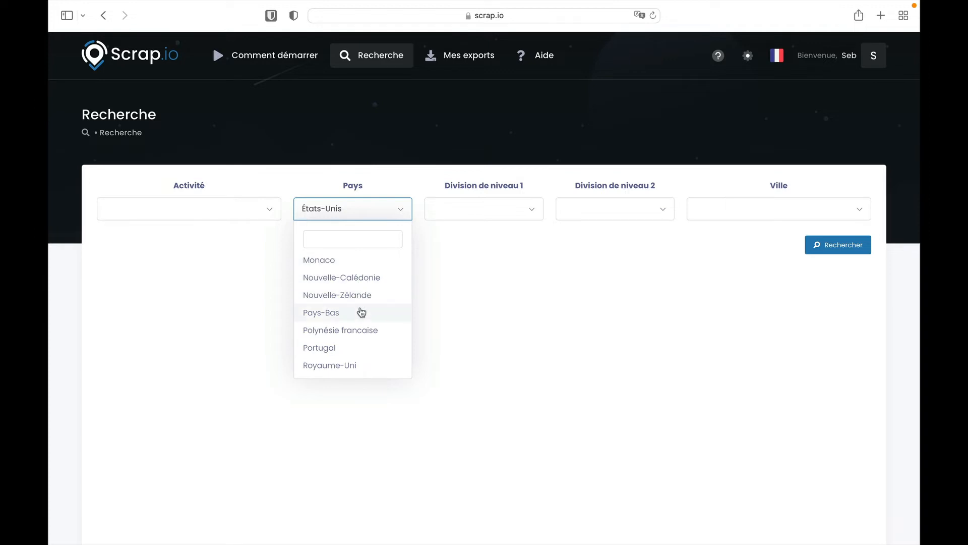
pyautogui.scroll(-3, 372, 331)
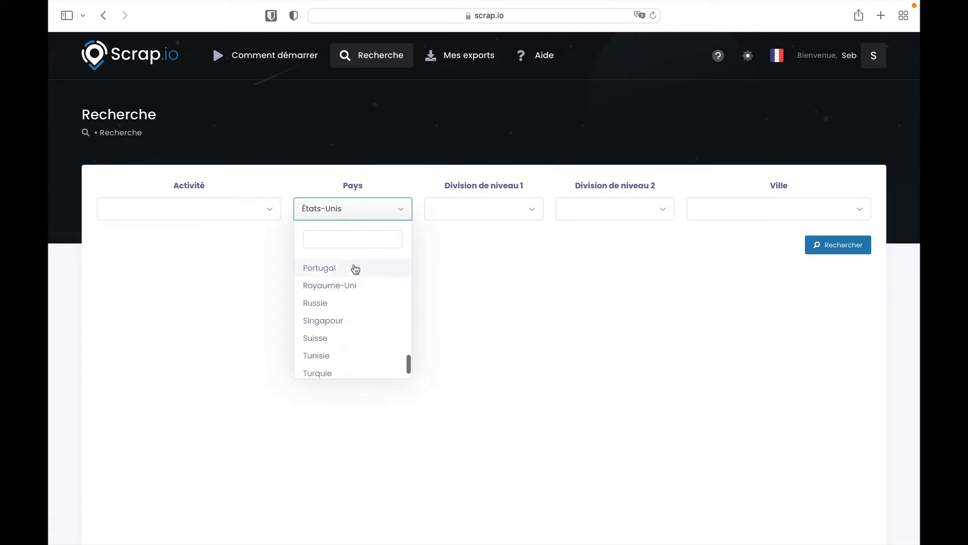
pyautogui.scroll(-1, 350, 333)
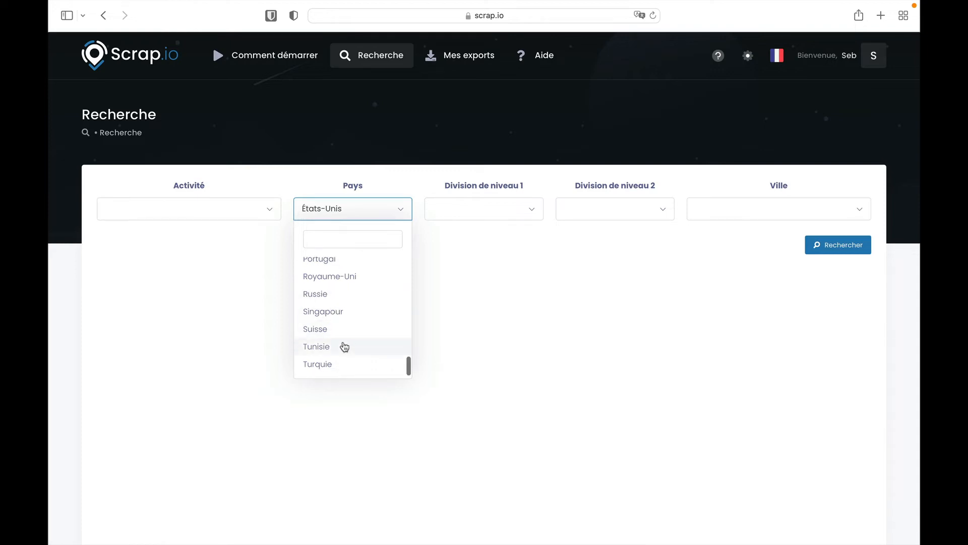
pyautogui.scroll(15, 386, 358)
pyautogui.scroll(-15, 386, 356)
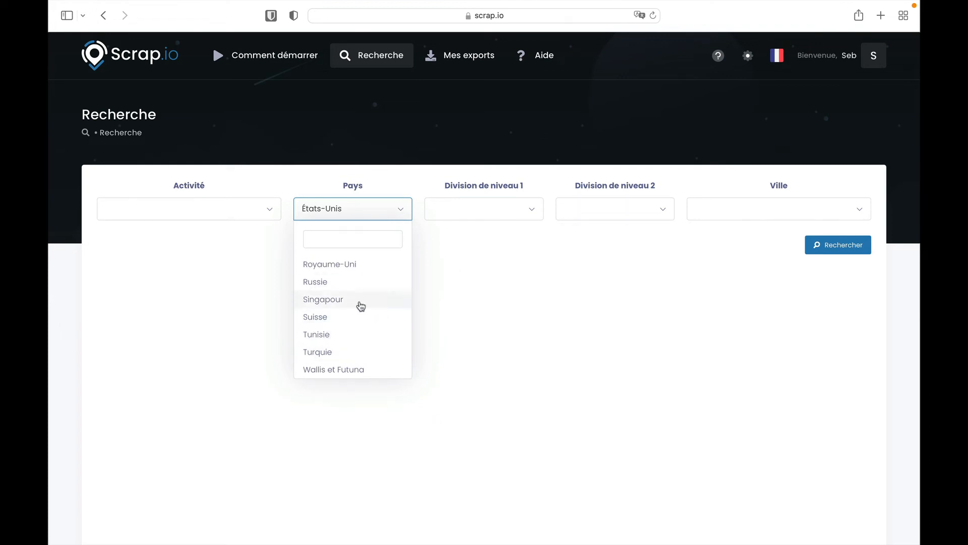
pyautogui.scroll(15, 358, 304)
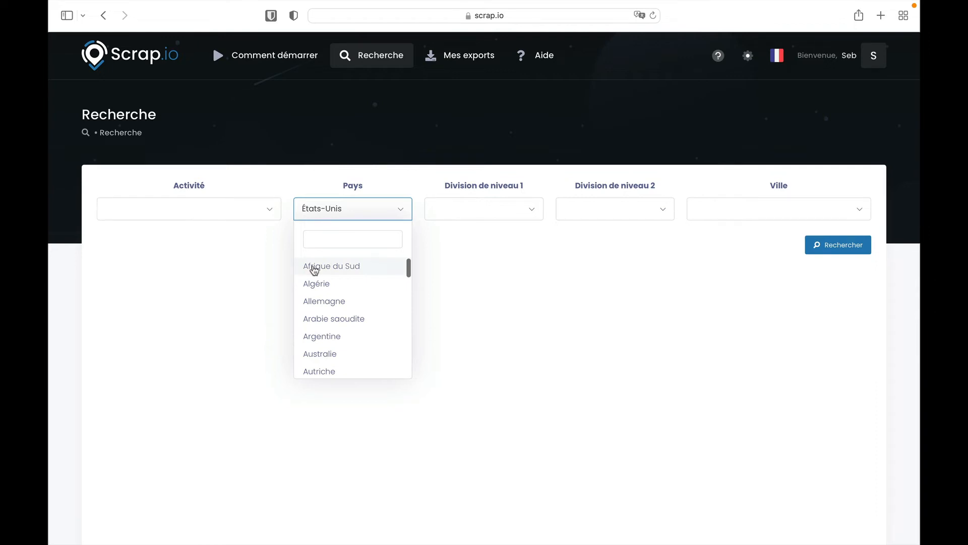
pyautogui.scroll(-2, 347, 314)
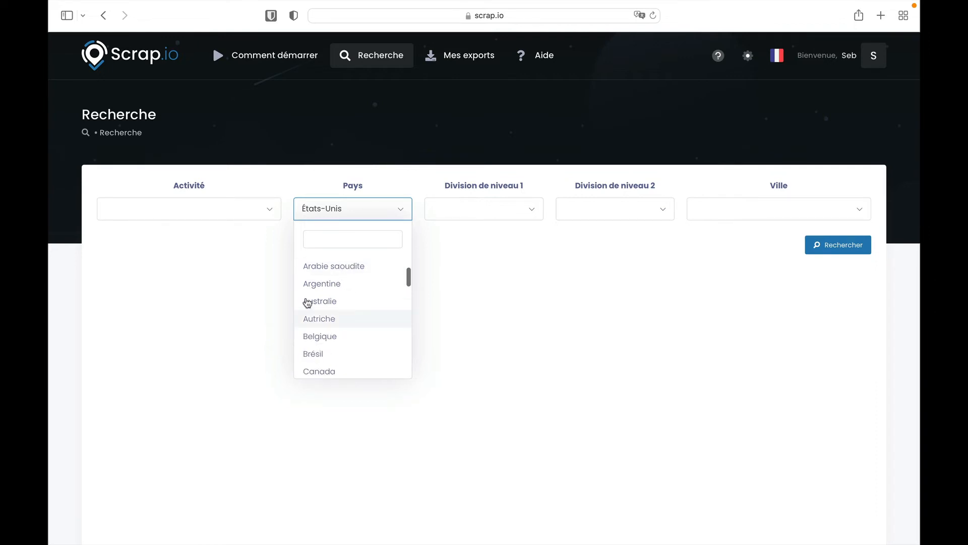
# - Set the lead search to the country États-Unis and the activity Boulangerie
pyautogui.click(217, 201)
pyautogui.click(336, 214)
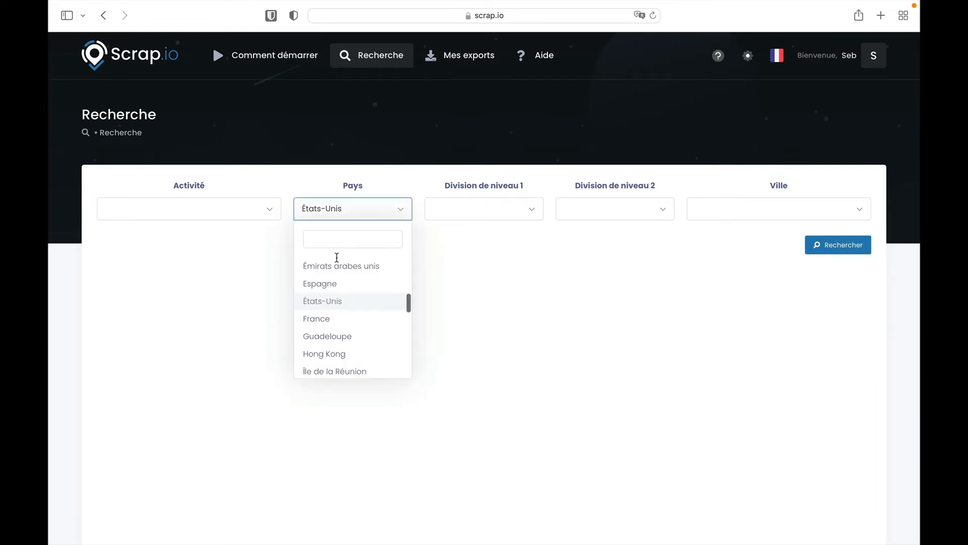
pyautogui.click(343, 300)
pyautogui.click(211, 205)
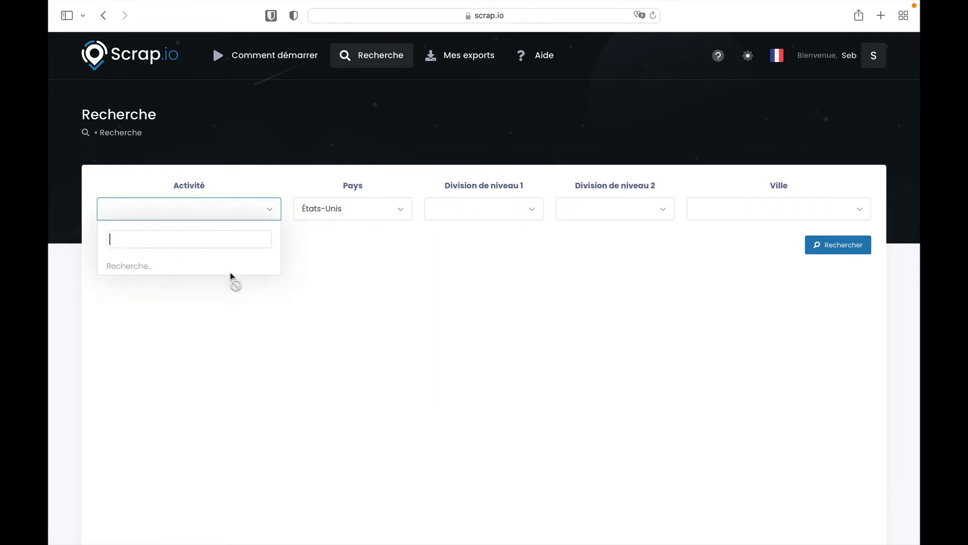
pyautogui.write('res')
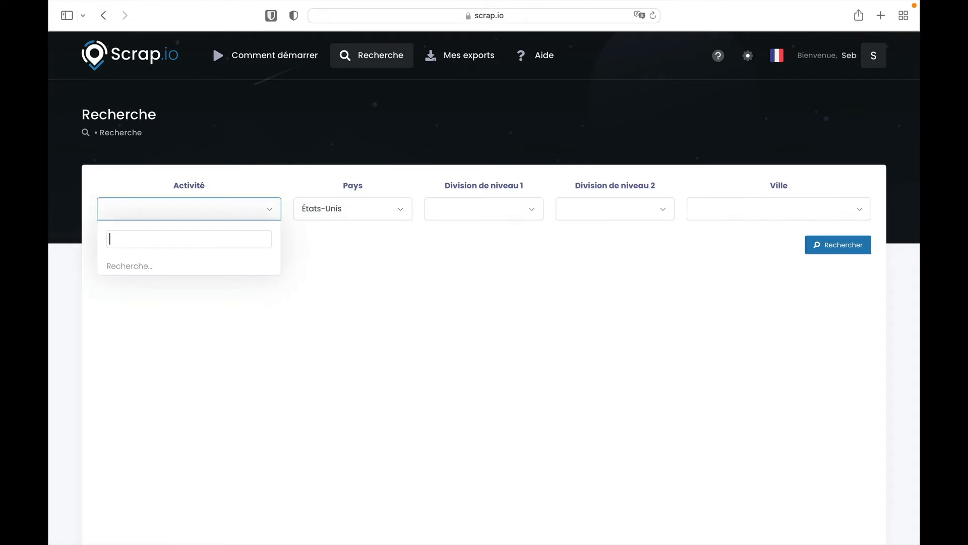
pyautogui.write('bou')
pyautogui.press('BackSpace')
pyautogui.press('BackSpace')
pyautogui.press('BackSpace')
pyautogui.press('BackSpace')
pyautogui.press('BackSpace')
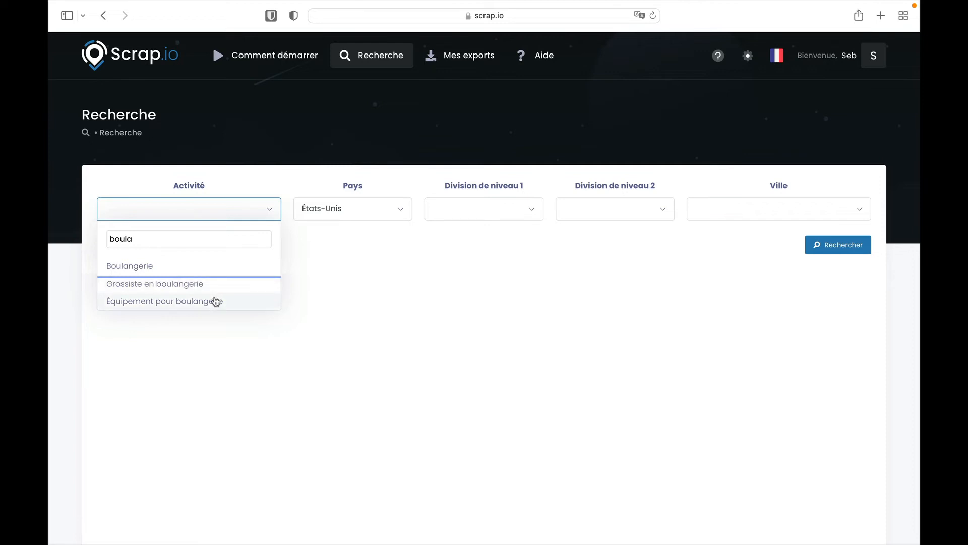
pyautogui.click(145, 275)
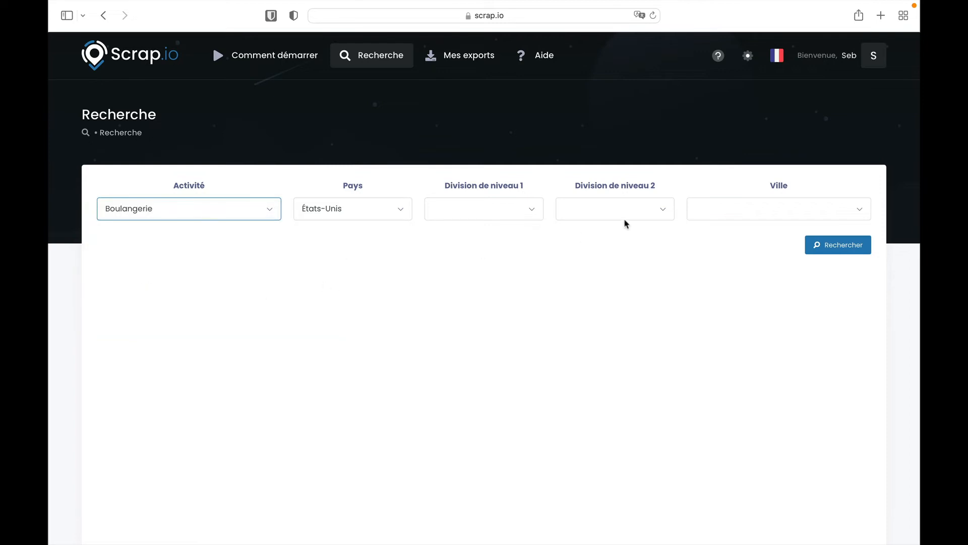
# - Search for bakery leads in the city of Abbeville and look through the list of businesses
pyautogui.click(772, 219)
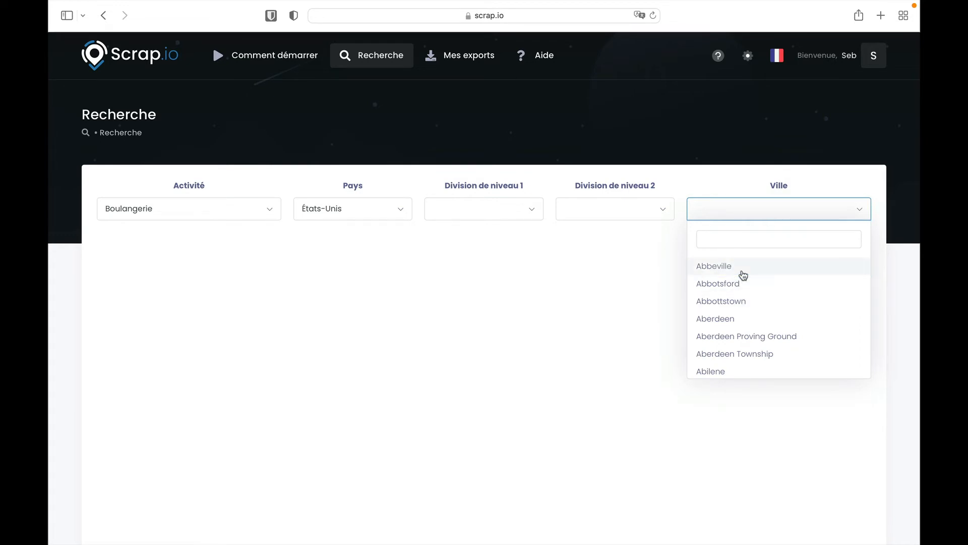
pyautogui.click(741, 268)
pyautogui.click(852, 247)
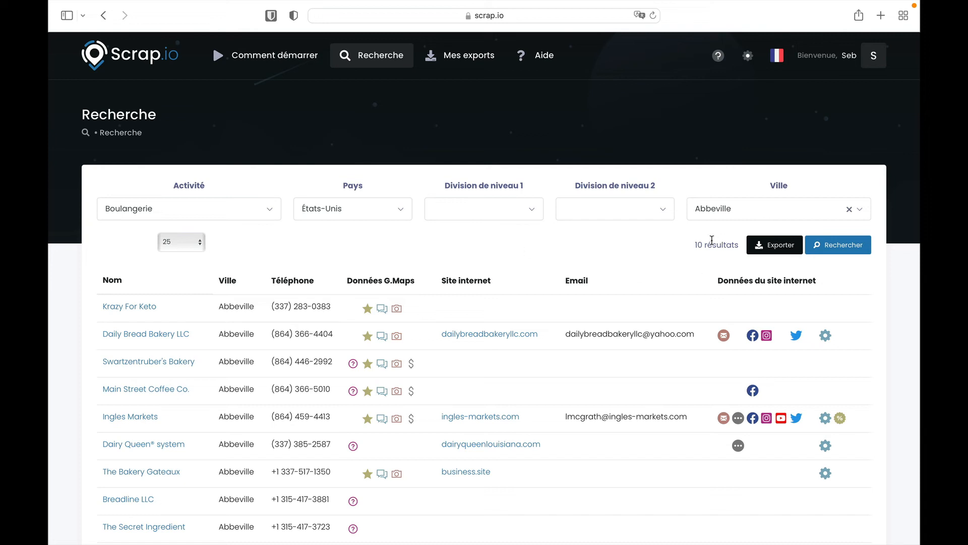
pyautogui.scroll(-10, 521, 297)
pyautogui.scroll(10, 521, 297)
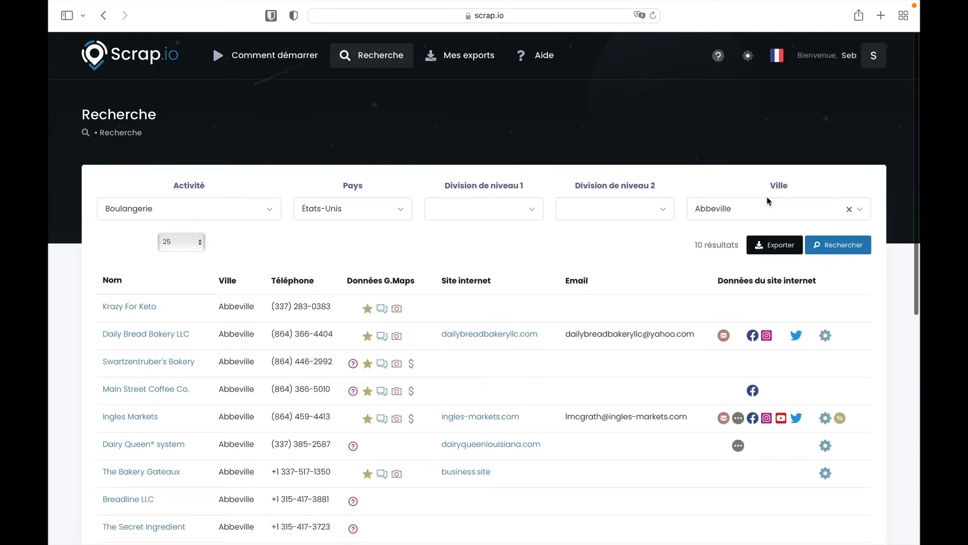
# - Change the city to New York and search for its bakery leads
pyautogui.click(745, 221)
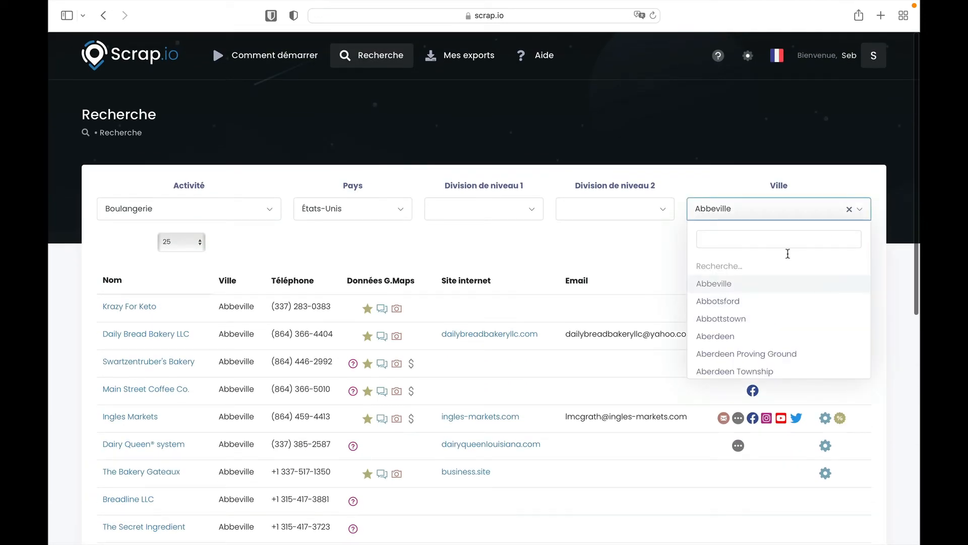
pyautogui.scroll(-3, 736, 313)
pyautogui.scroll(-5, 738, 314)
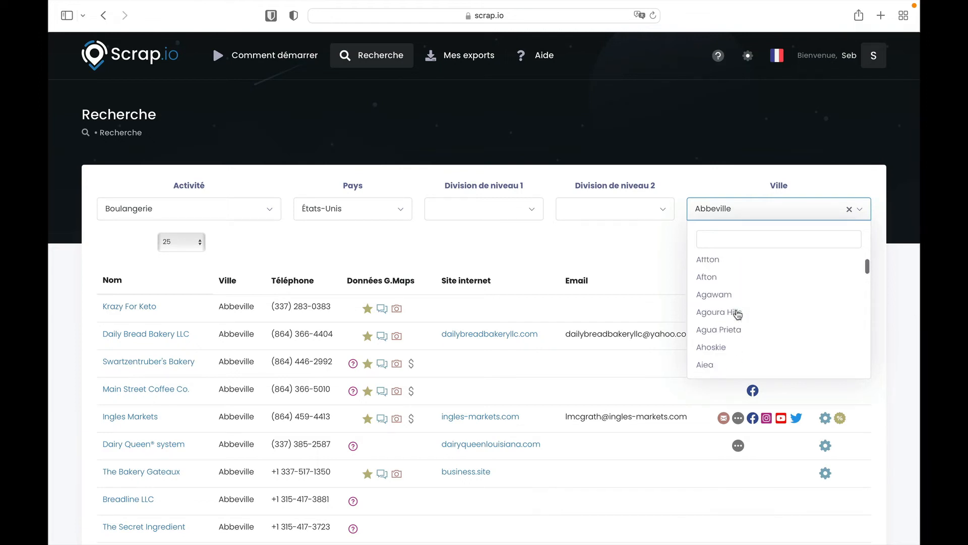
pyautogui.scroll(-4, 736, 314)
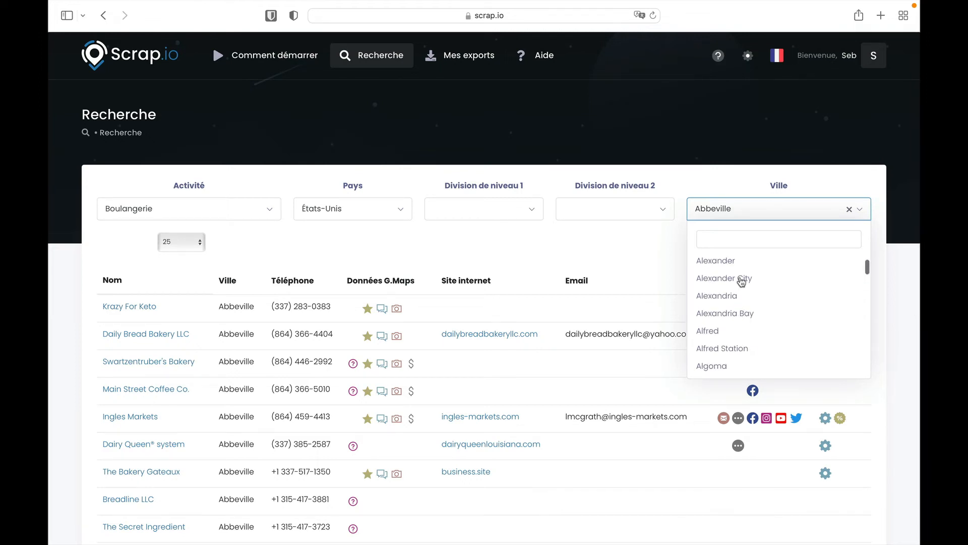
pyautogui.click(747, 241)
pyautogui.write('new')
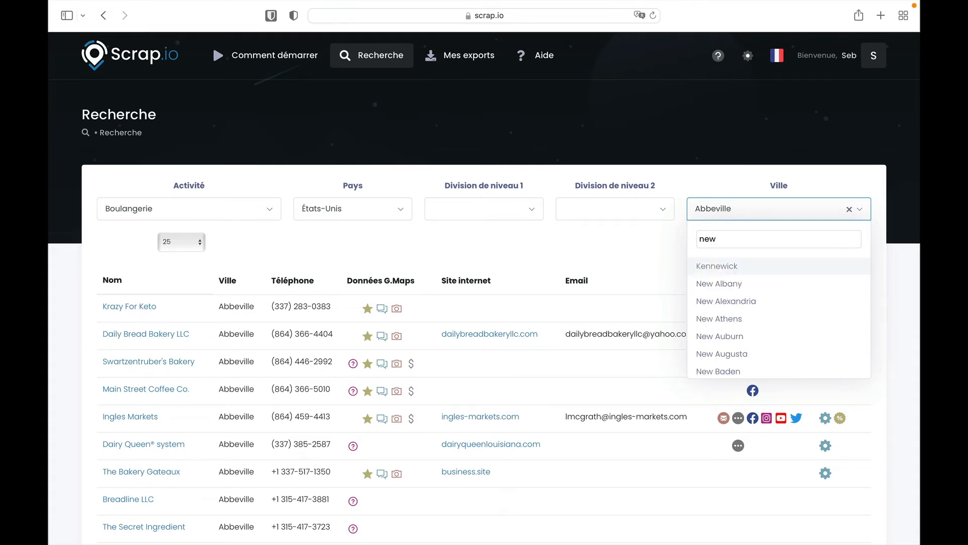
pyautogui.scroll(-15, 769, 322)
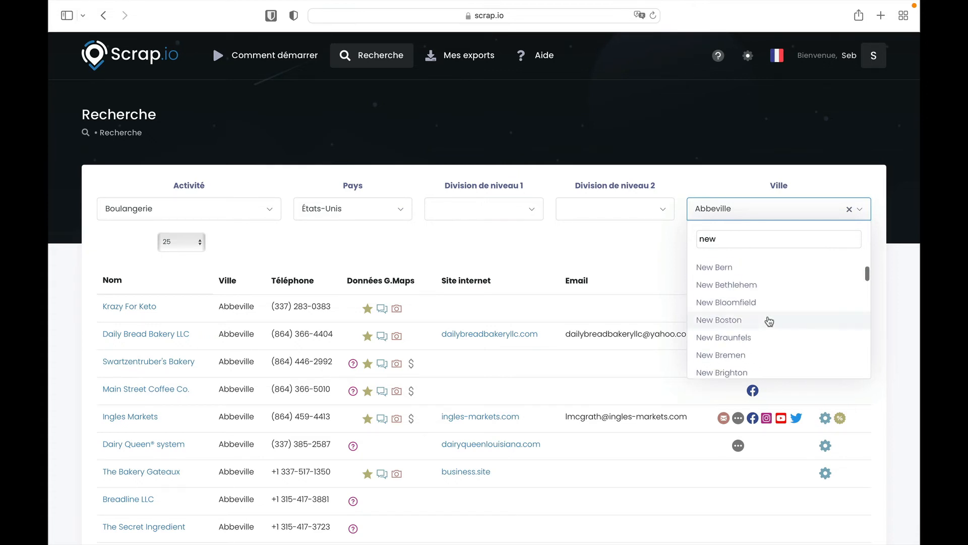
pyautogui.scroll(-8, 768, 320)
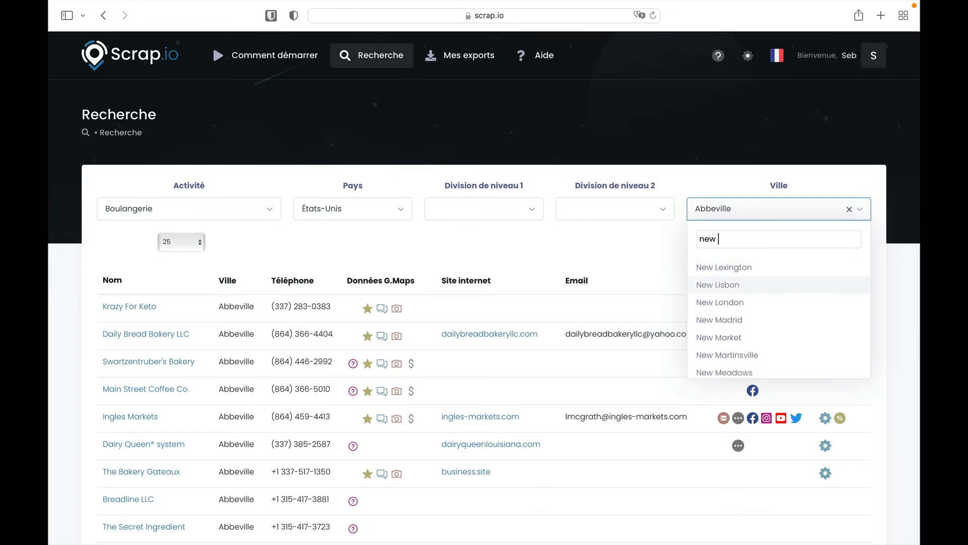
pyautogui.write('yor')
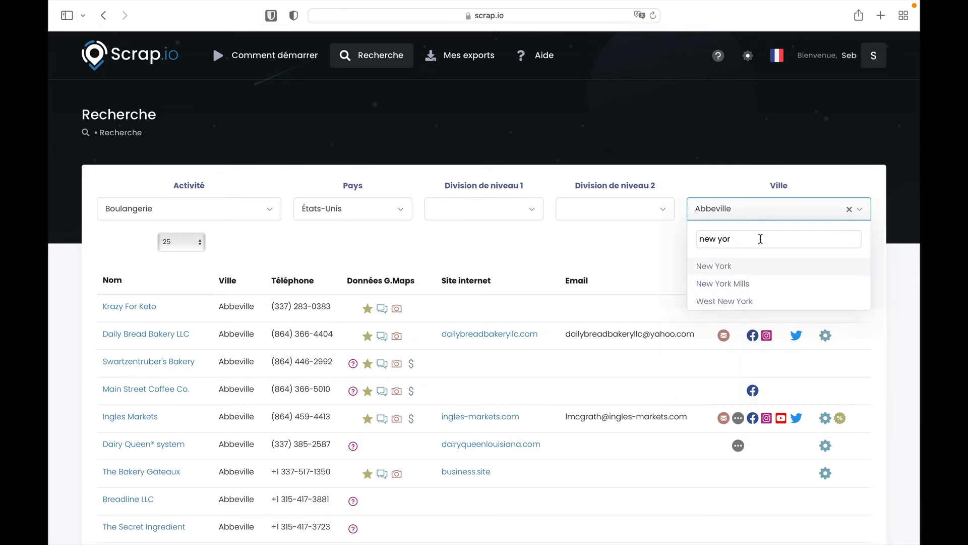
pyautogui.click(749, 266)
pyautogui.click(854, 247)
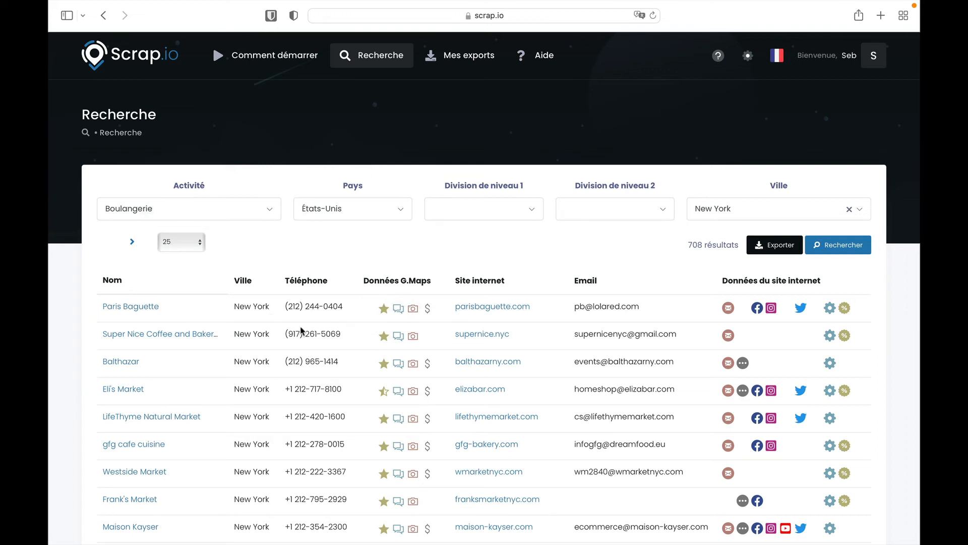
# - Export the New York bakery leads under the export name "US _ boulangerie"
pyautogui.moveTo(384, 309)
pyautogui.scroll(3, 807, 340)
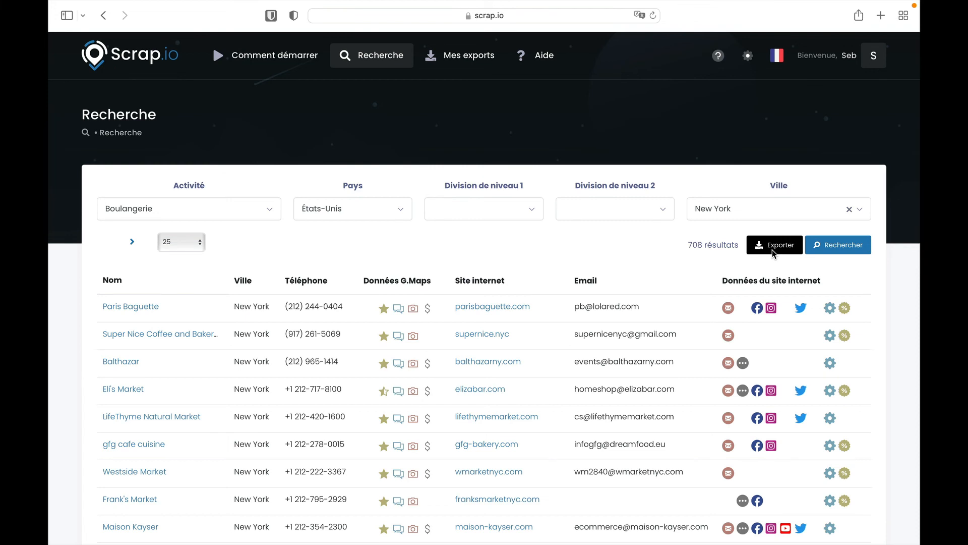
pyautogui.click(773, 249)
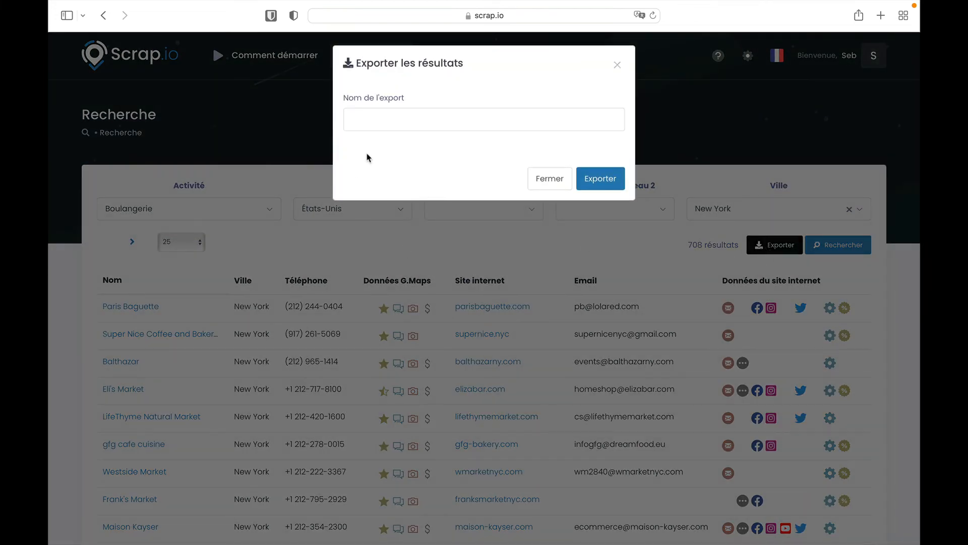
pyautogui.click(426, 115)
pyautogui.write('US _ ')
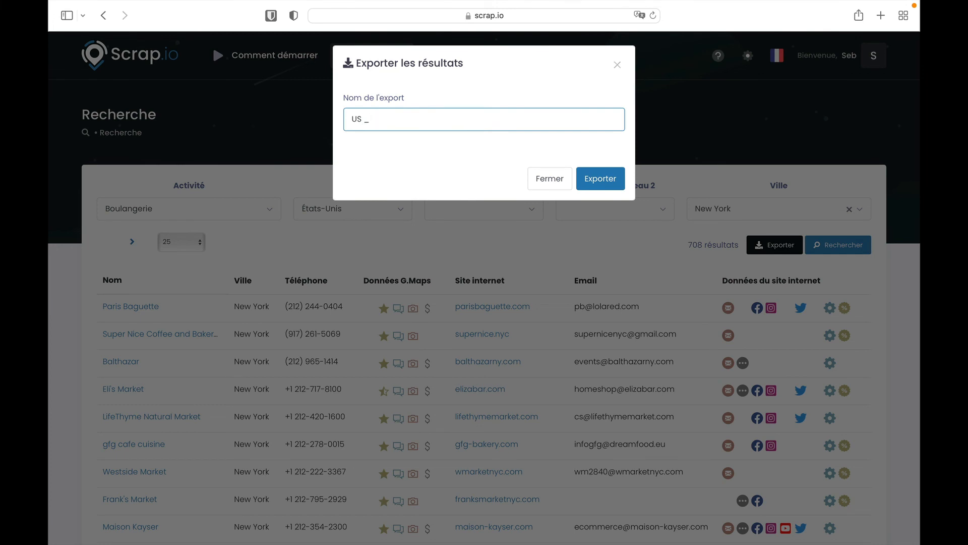
pyautogui.write('blou')
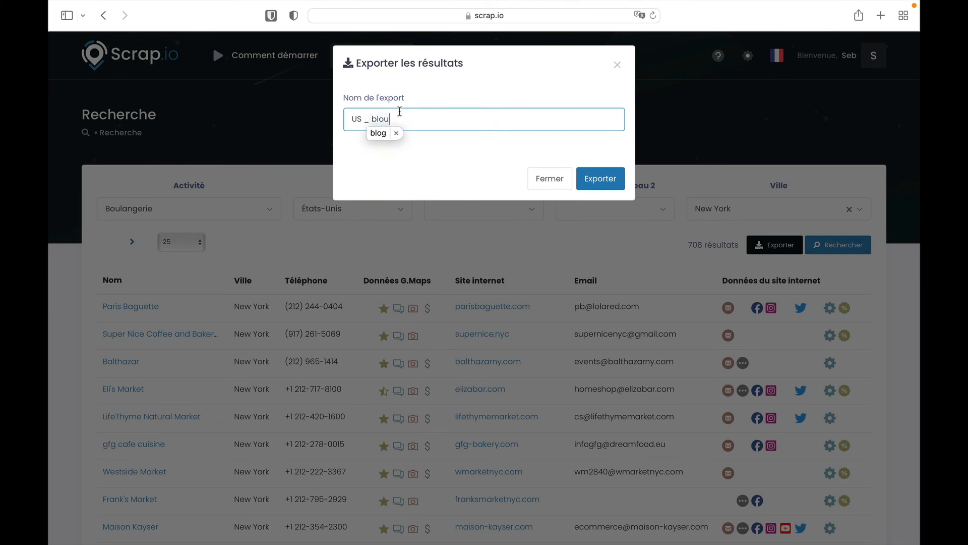
pyautogui.press('BackSpace')
pyautogui.press('BackSpace')
pyautogui.press('BackSpace')
pyautogui.write('oouln')
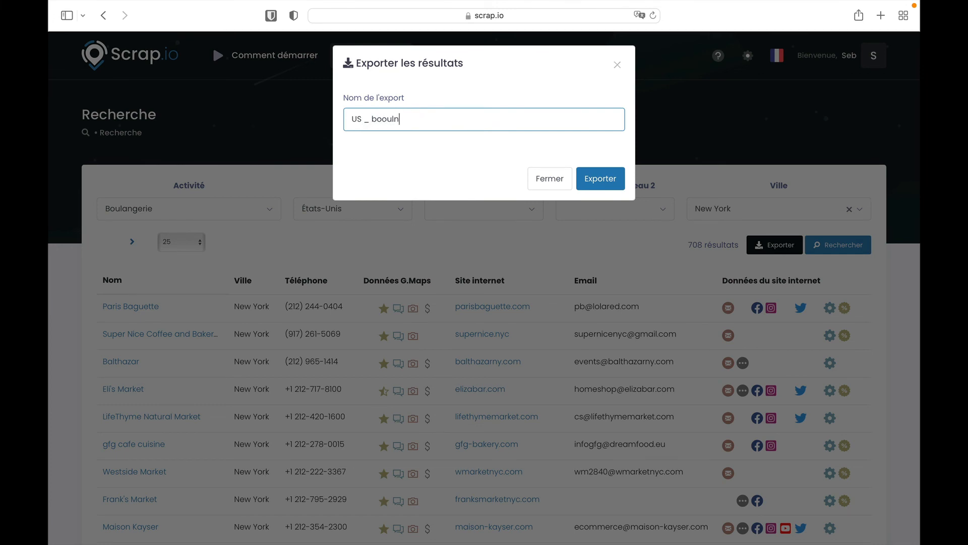
pyautogui.press('BackSpace')
pyautogui.press('BackSpace')
pyautogui.press('BackSpace')
pyautogui.press('BackSpace')
pyautogui.write('ulangerie')
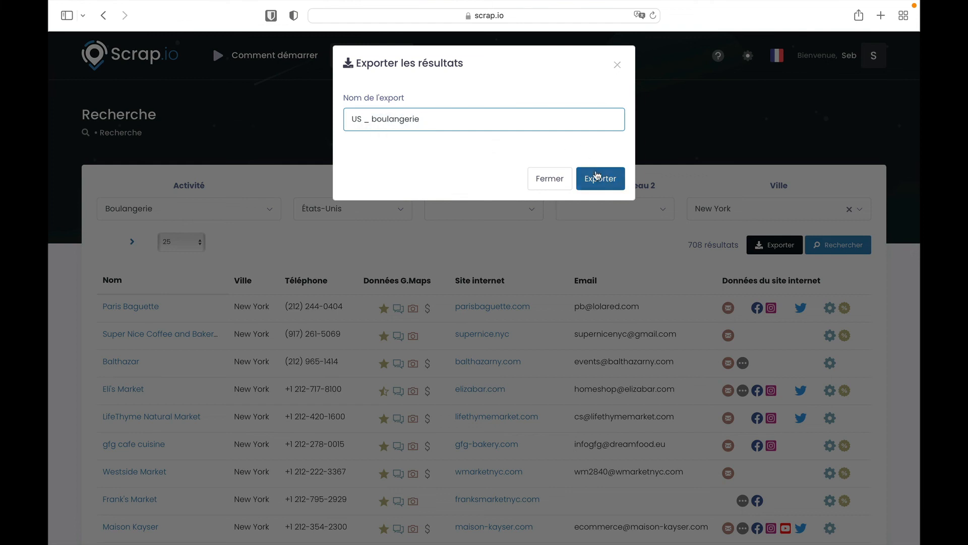
pyautogui.click(597, 176)
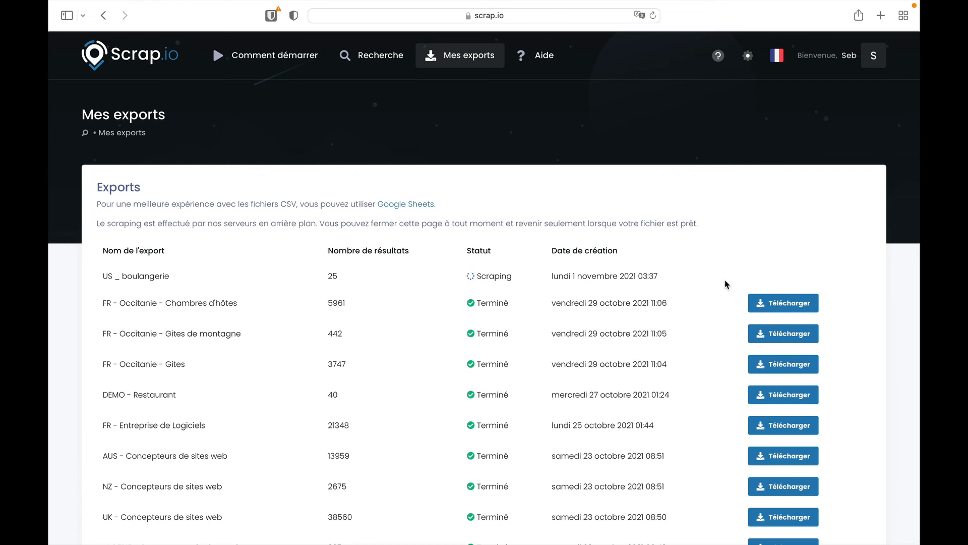
# - Return to the lead search page and look through the countries available there without changing the selected country
pyautogui.click(365, 62)
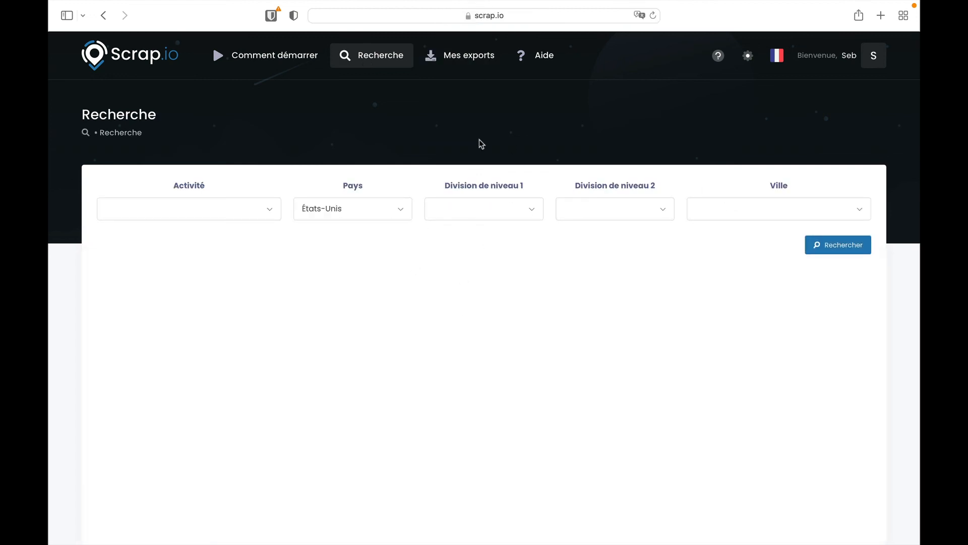
pyautogui.click(376, 220)
pyautogui.scroll(5, 376, 275)
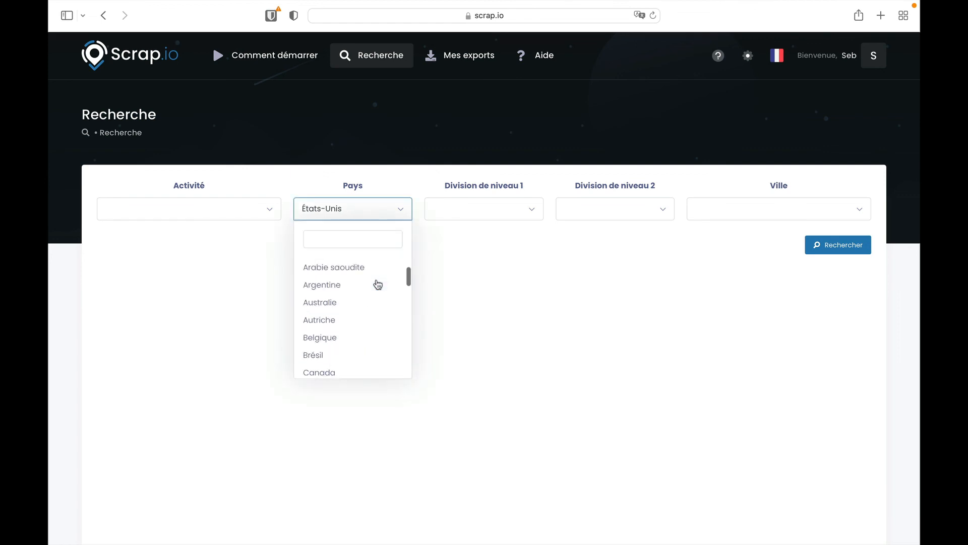
pyautogui.scroll(-15, 377, 283)
pyautogui.scroll(15, 376, 282)
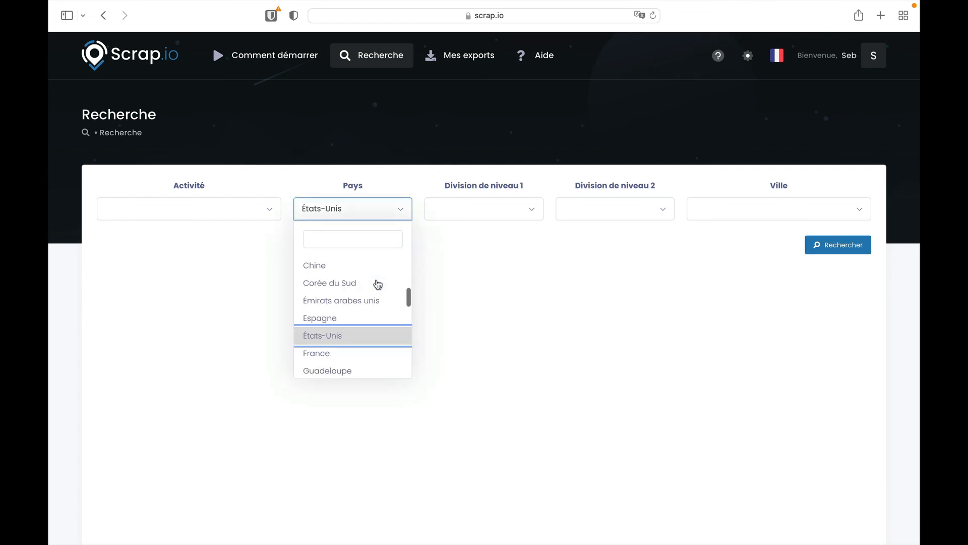
pyautogui.click(522, 298)
pyautogui.click(353, 202)
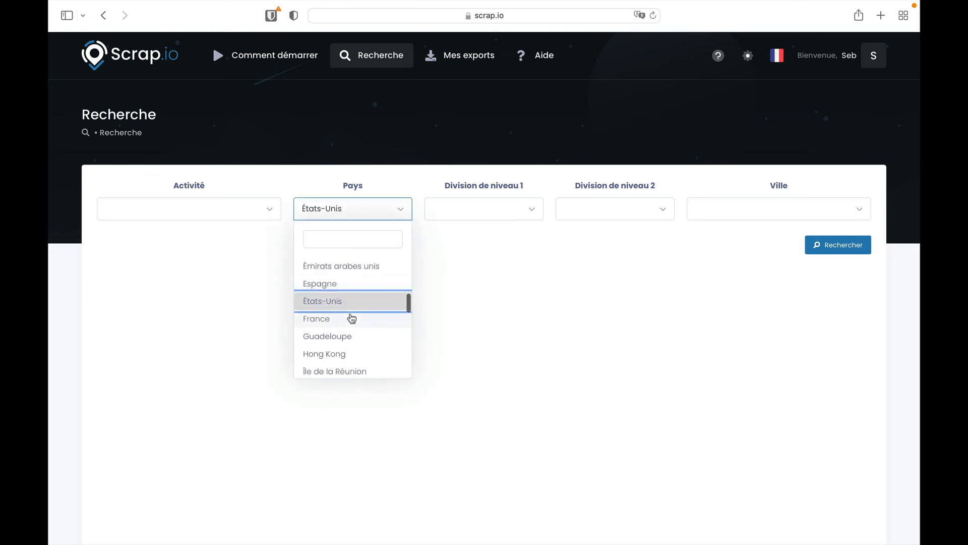
pyautogui.scroll(-10, 353, 318)
pyautogui.scroll(3, 352, 317)
pyautogui.scroll(5, 351, 316)
pyautogui.click(503, 319)
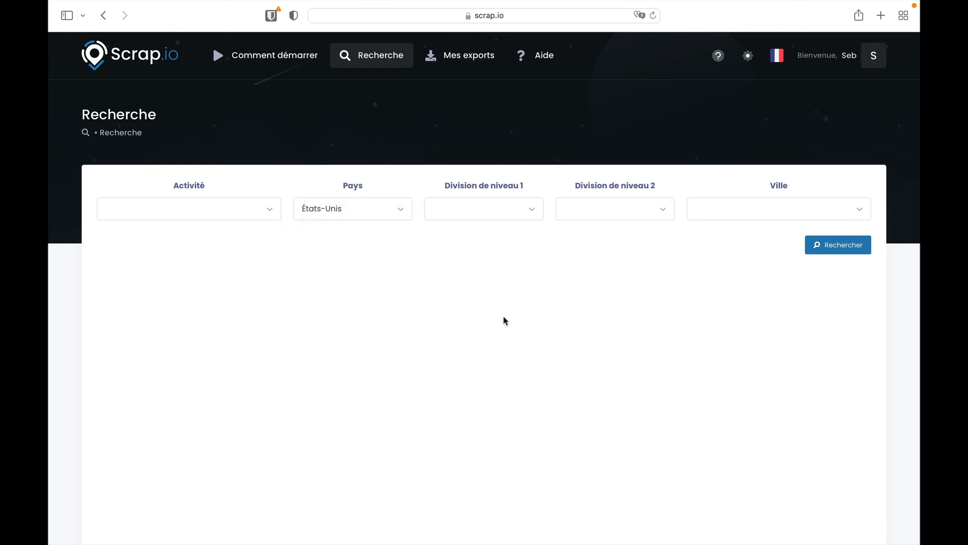